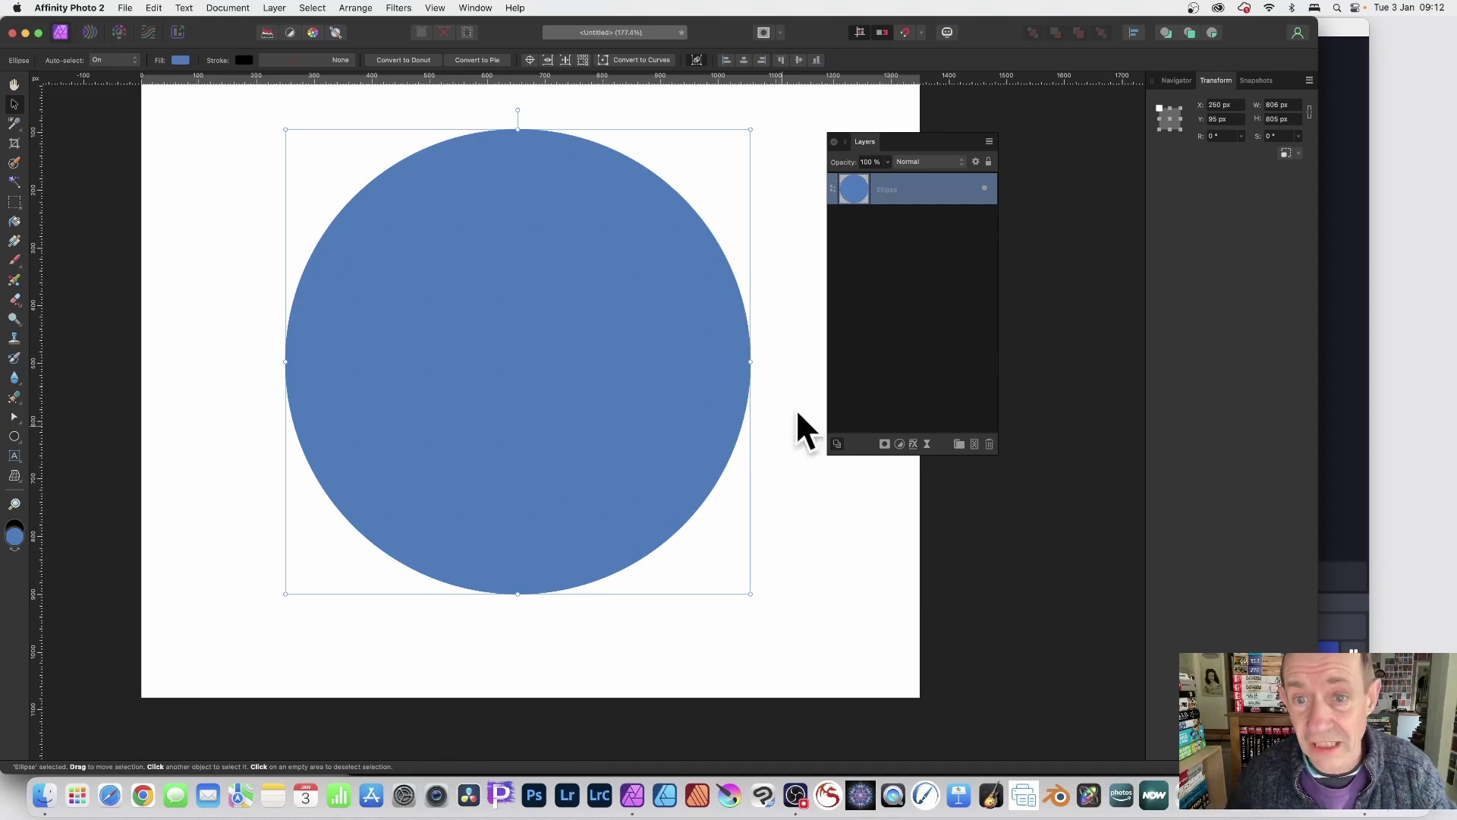
- Duplicate the blue ellipse layer and hide the lower copy
left_click(286, 6)
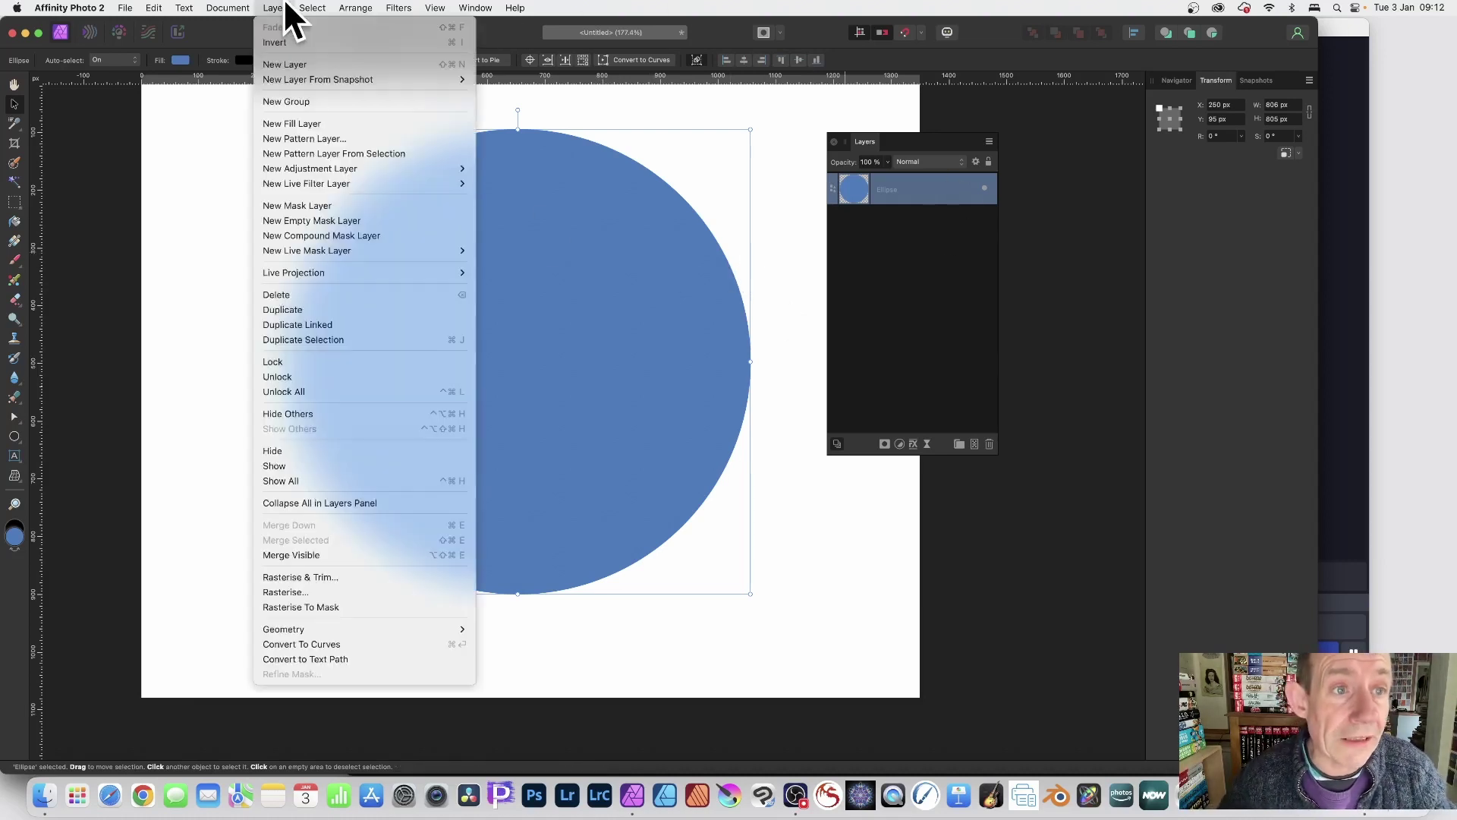
left_click(287, 306)
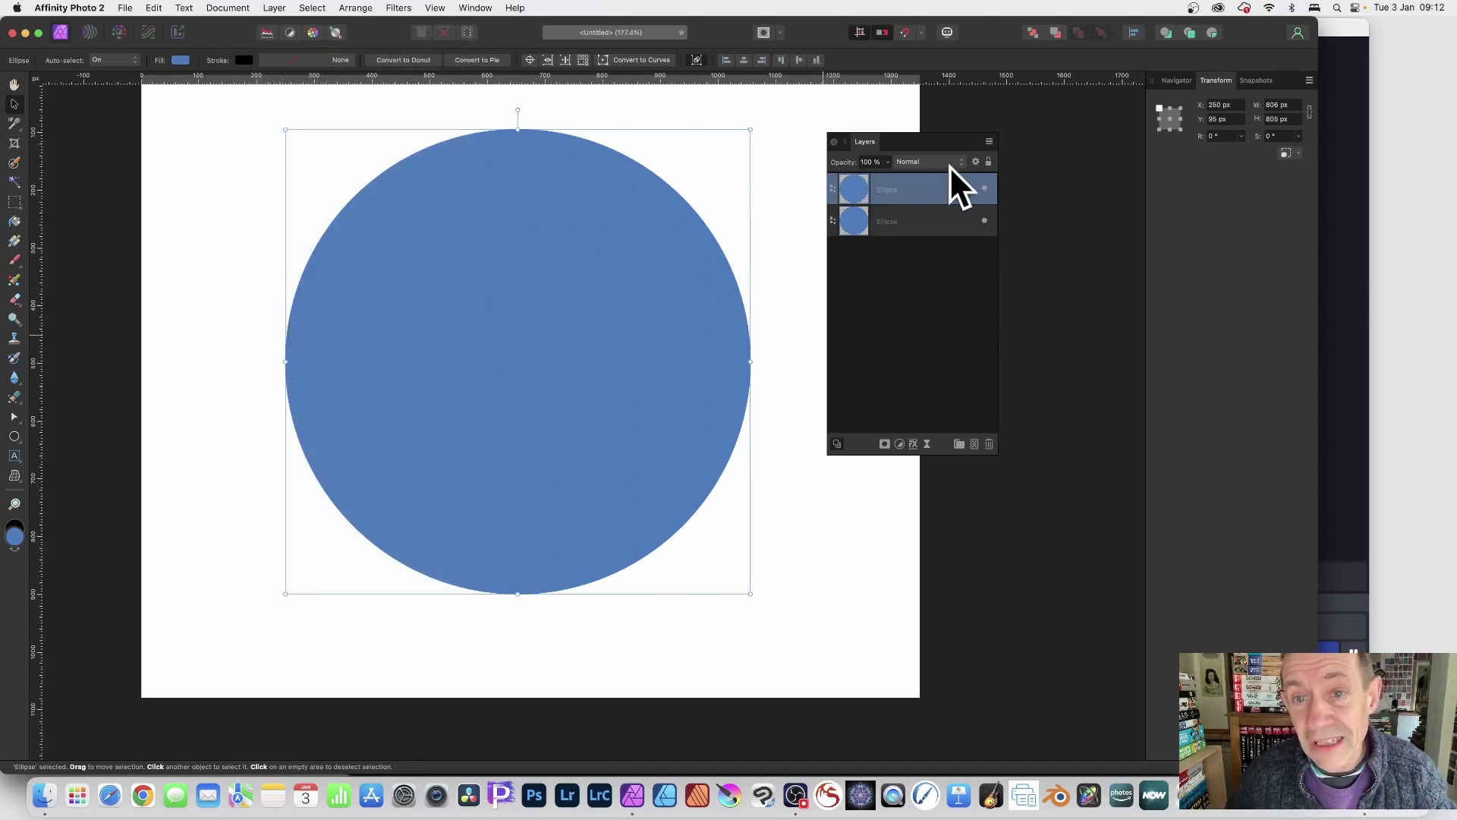
left_click(985, 221)
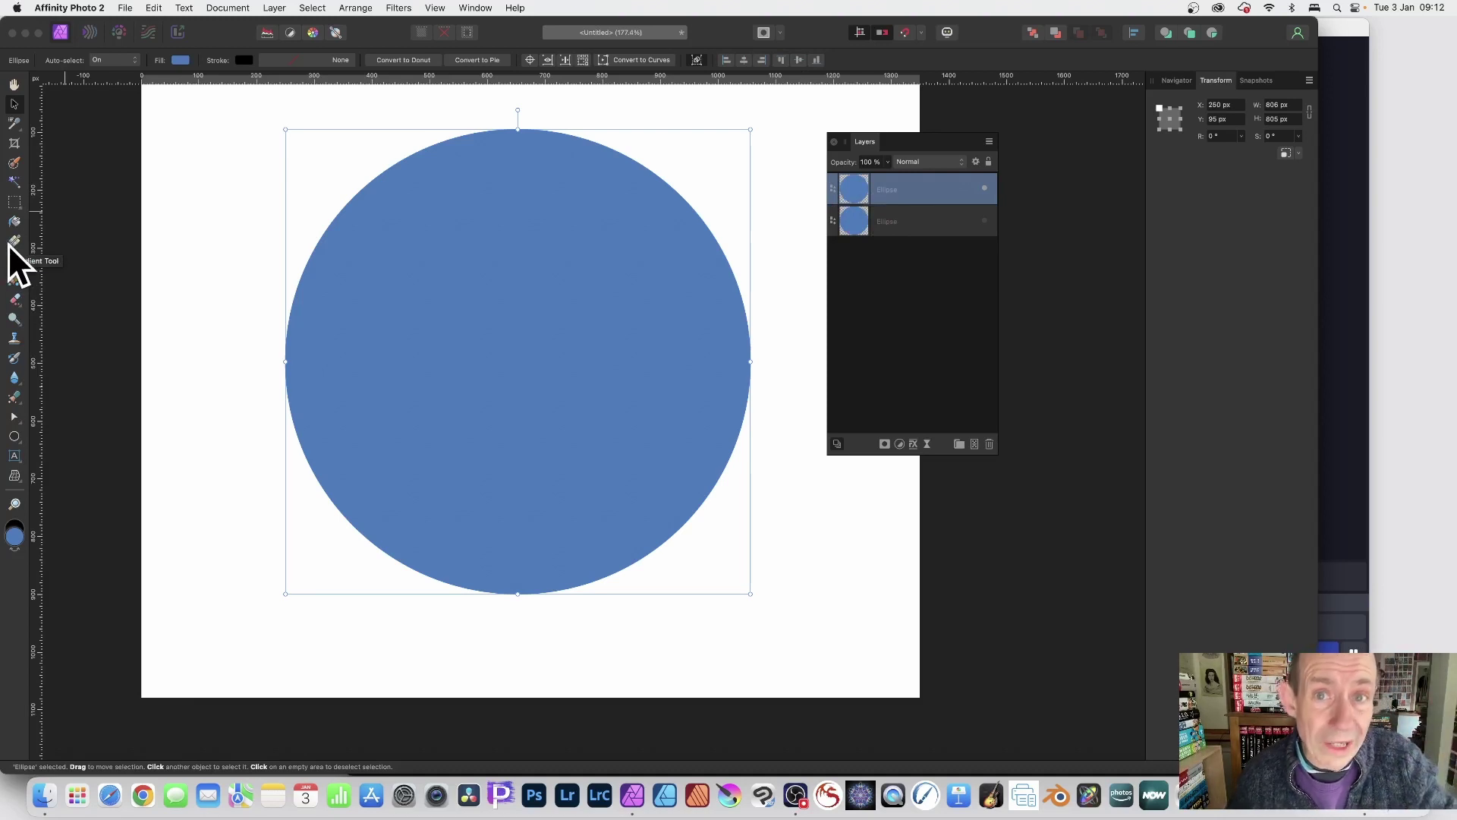
- Add a linear gradient overlay effect to the top ellipse, with offsets of 2% in X and 14% in Y and a 331° angle
left_click(913, 444)
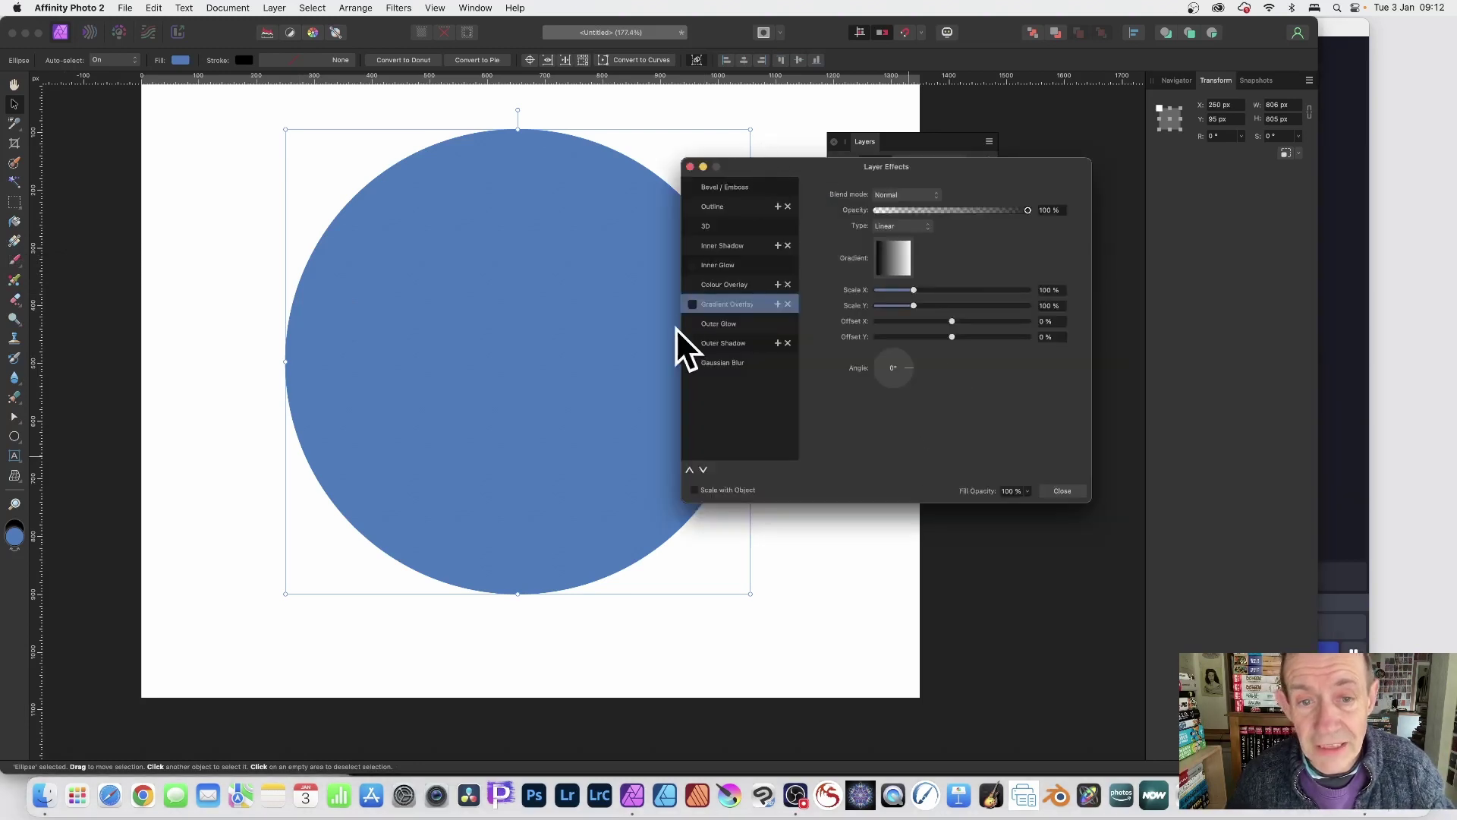
left_click(693, 304)
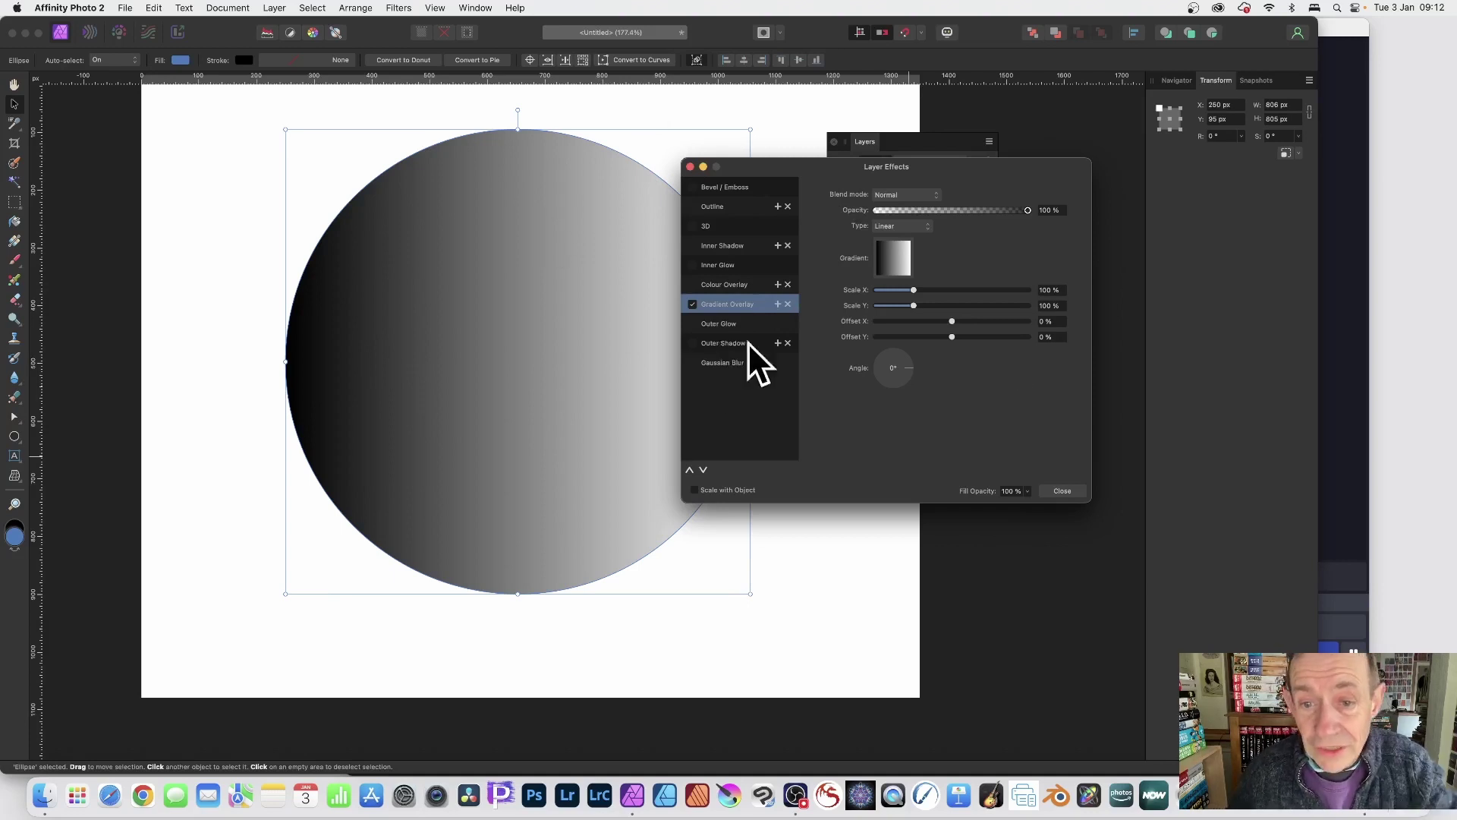
left_click_drag(950, 319, 936, 318)
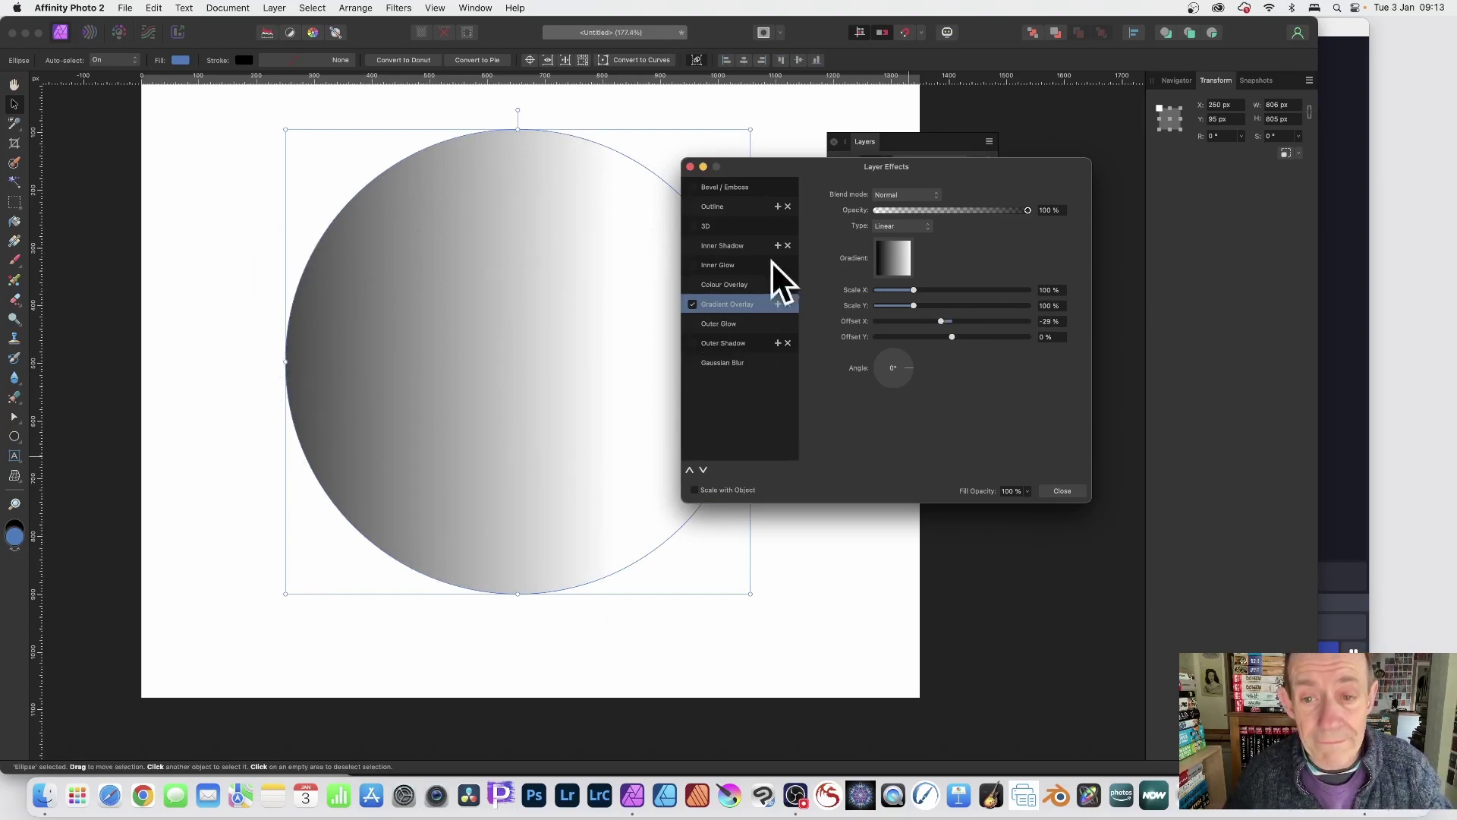
left_click_drag(912, 369, 953, 320)
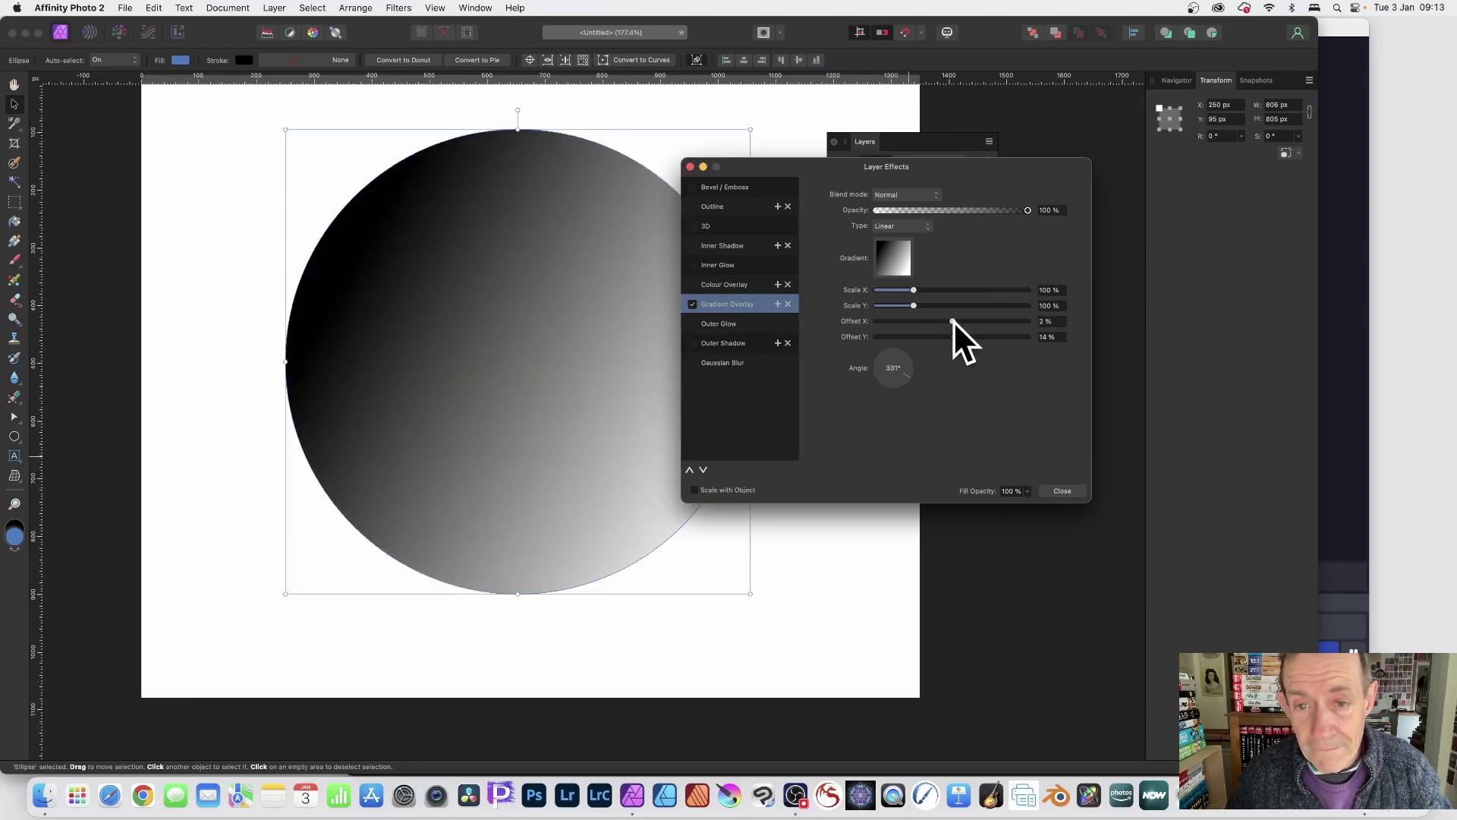
- Add a second gradient overlay with the Difference blend mode, a 45% X offset and a 247° angle
left_click(777, 303)
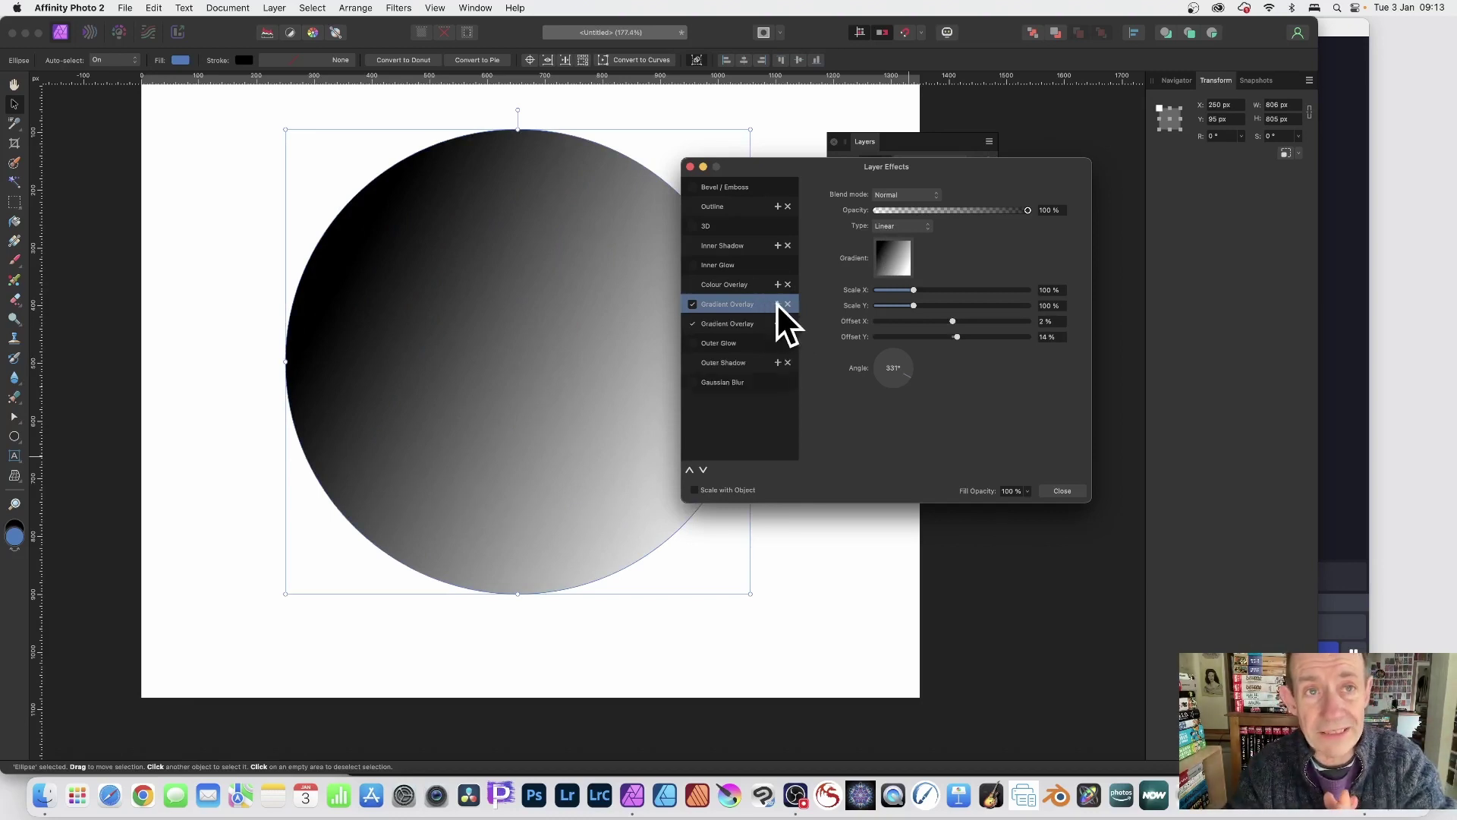
left_click(909, 192)
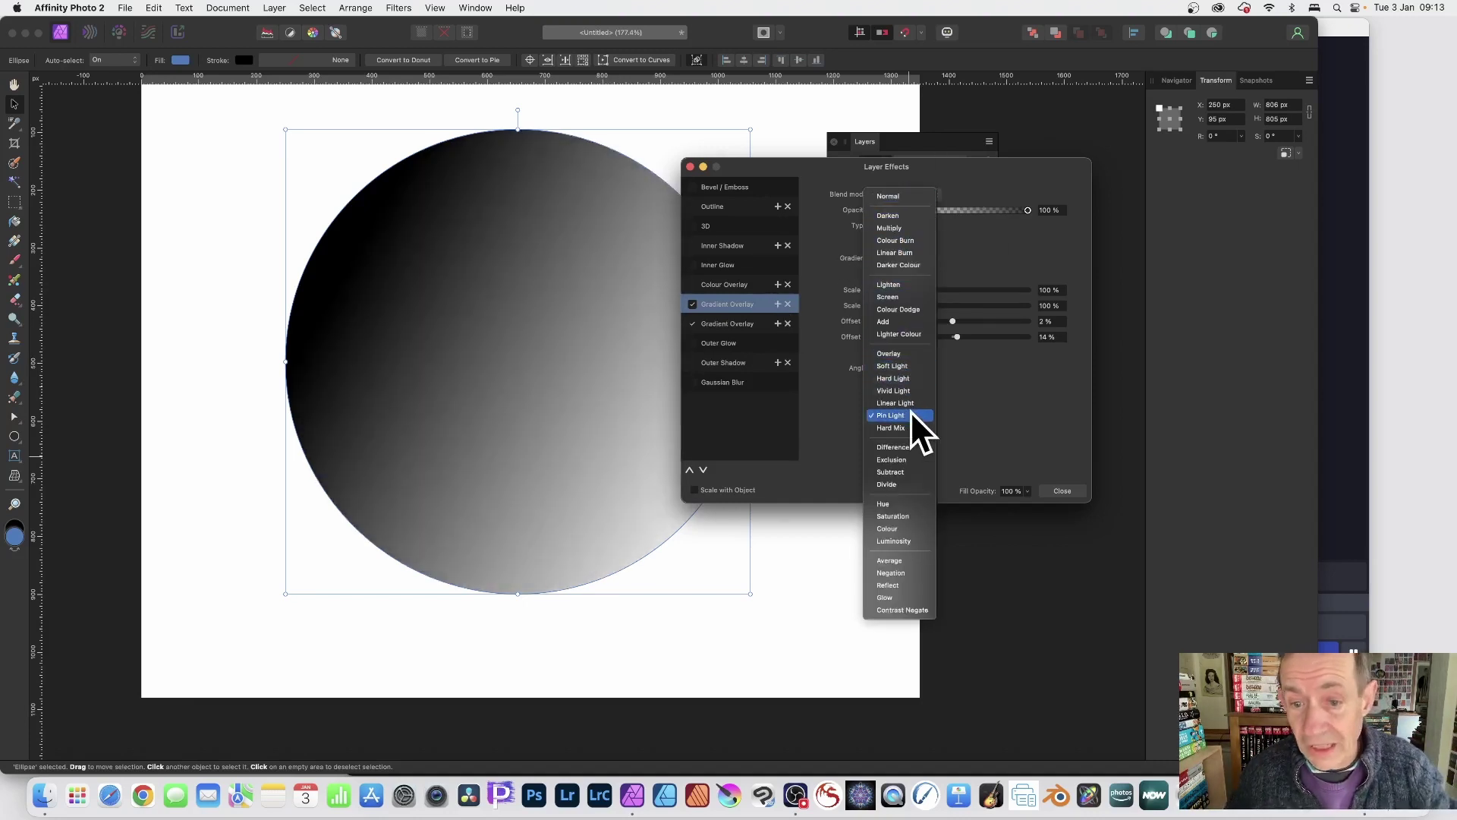
left_click(909, 445)
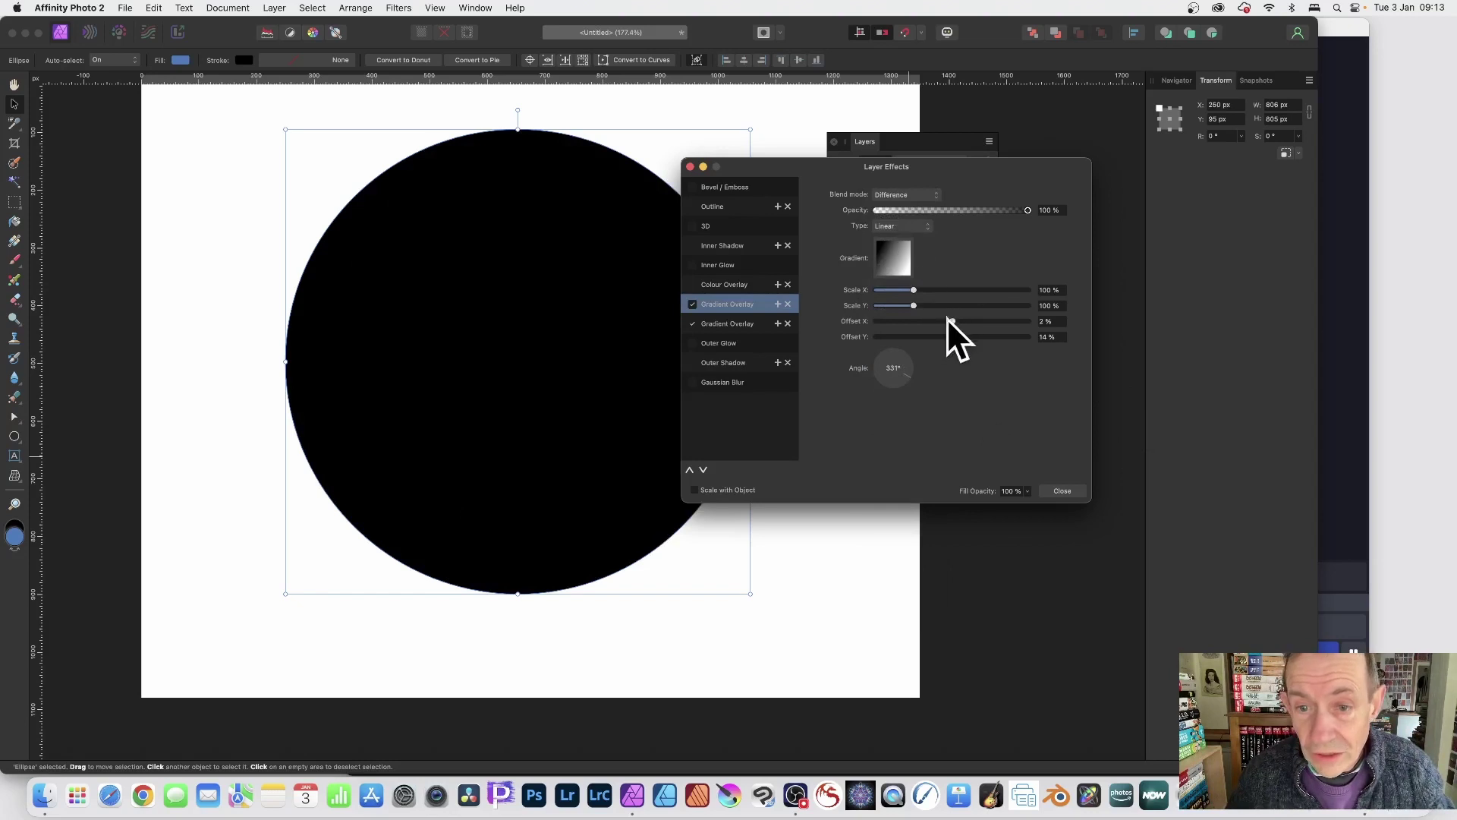
left_click_drag(953, 322, 970, 320)
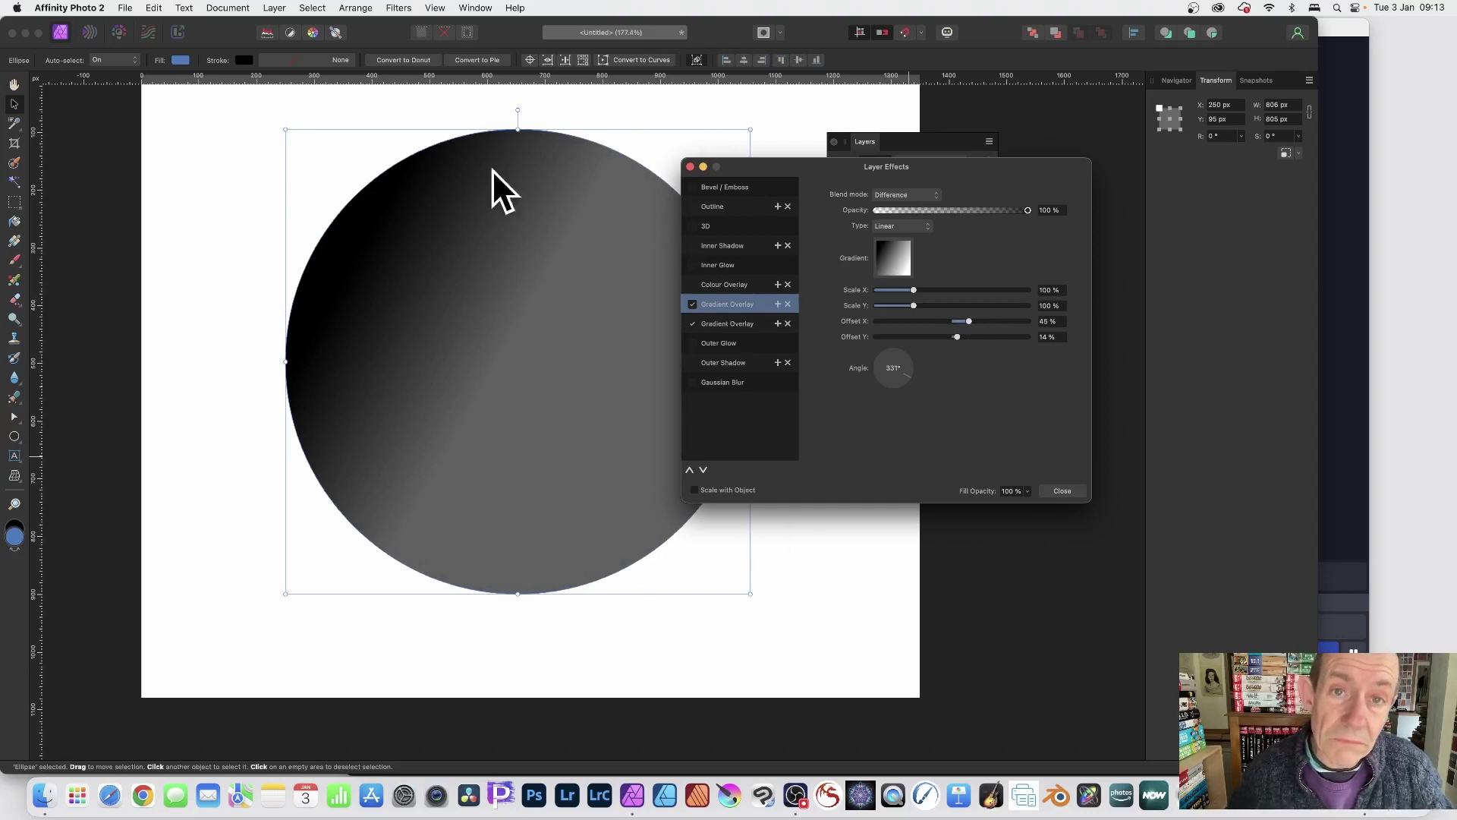
left_click_drag(916, 382, 877, 380)
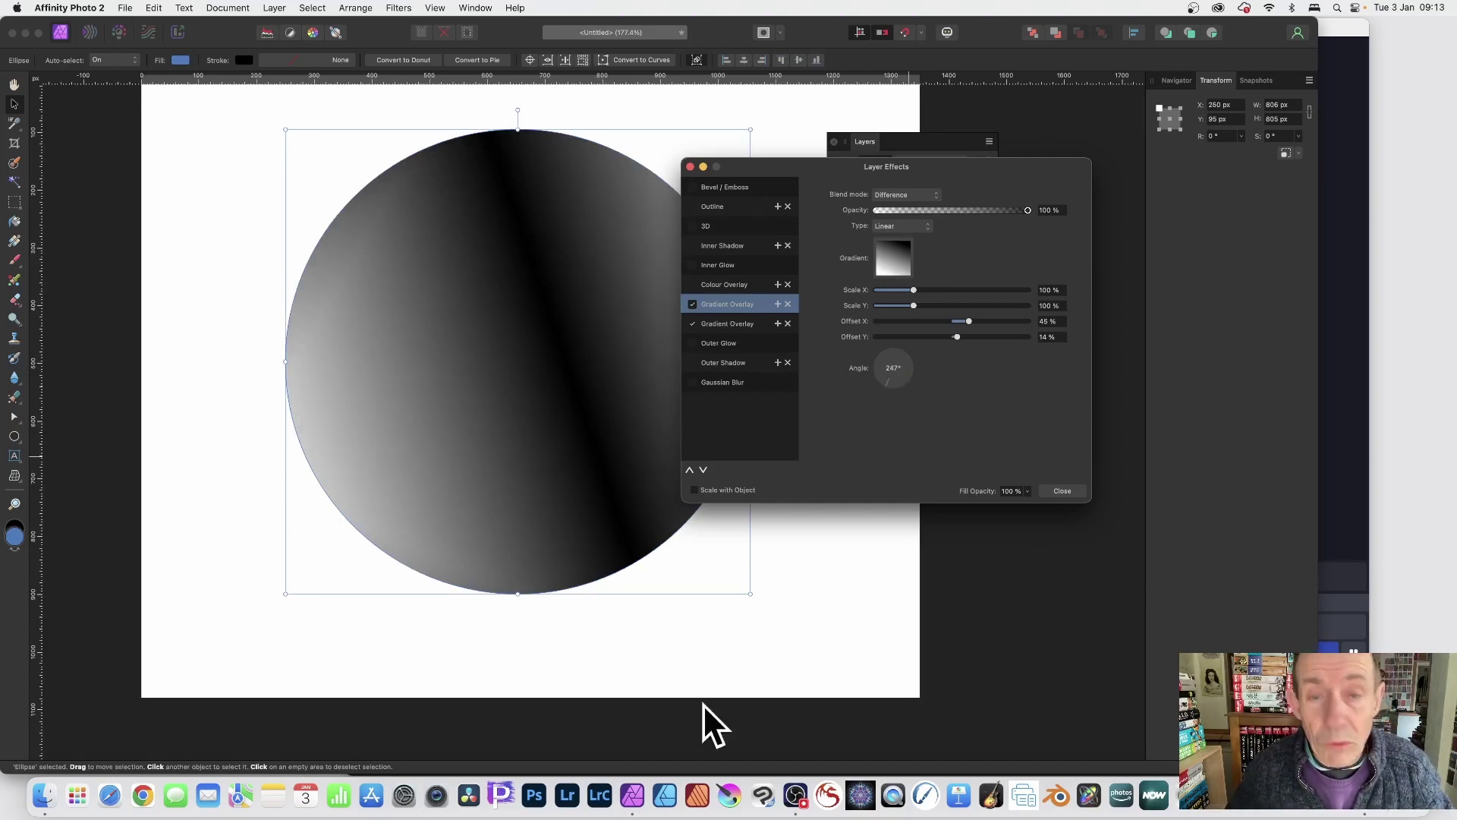
- Add a third Difference gradient overlay at 90°, inserting a near-white stop at 31% and a dark stop just past the gradient's middle
left_click(777, 304)
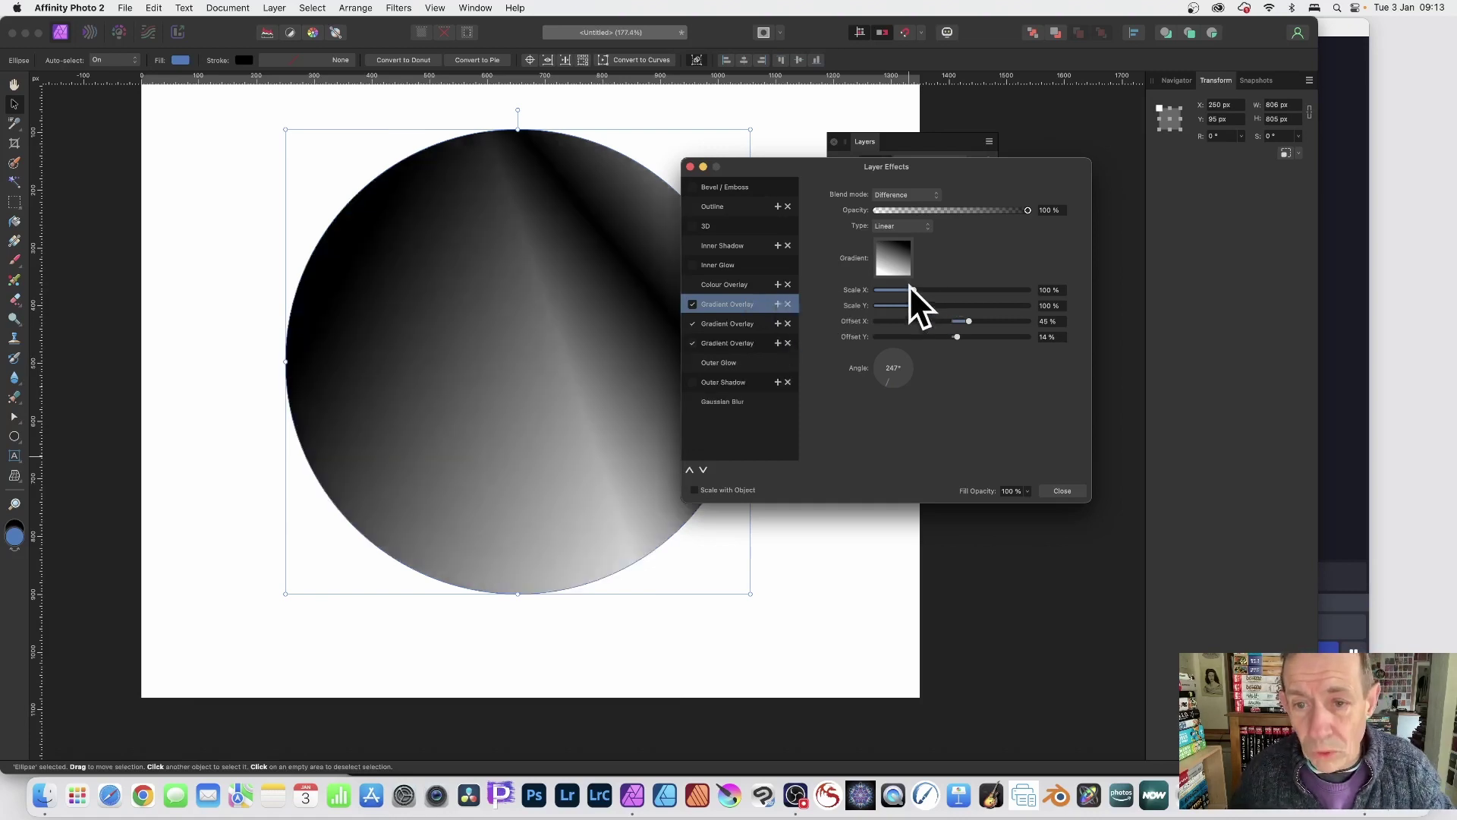
left_click_drag(887, 377, 894, 348)
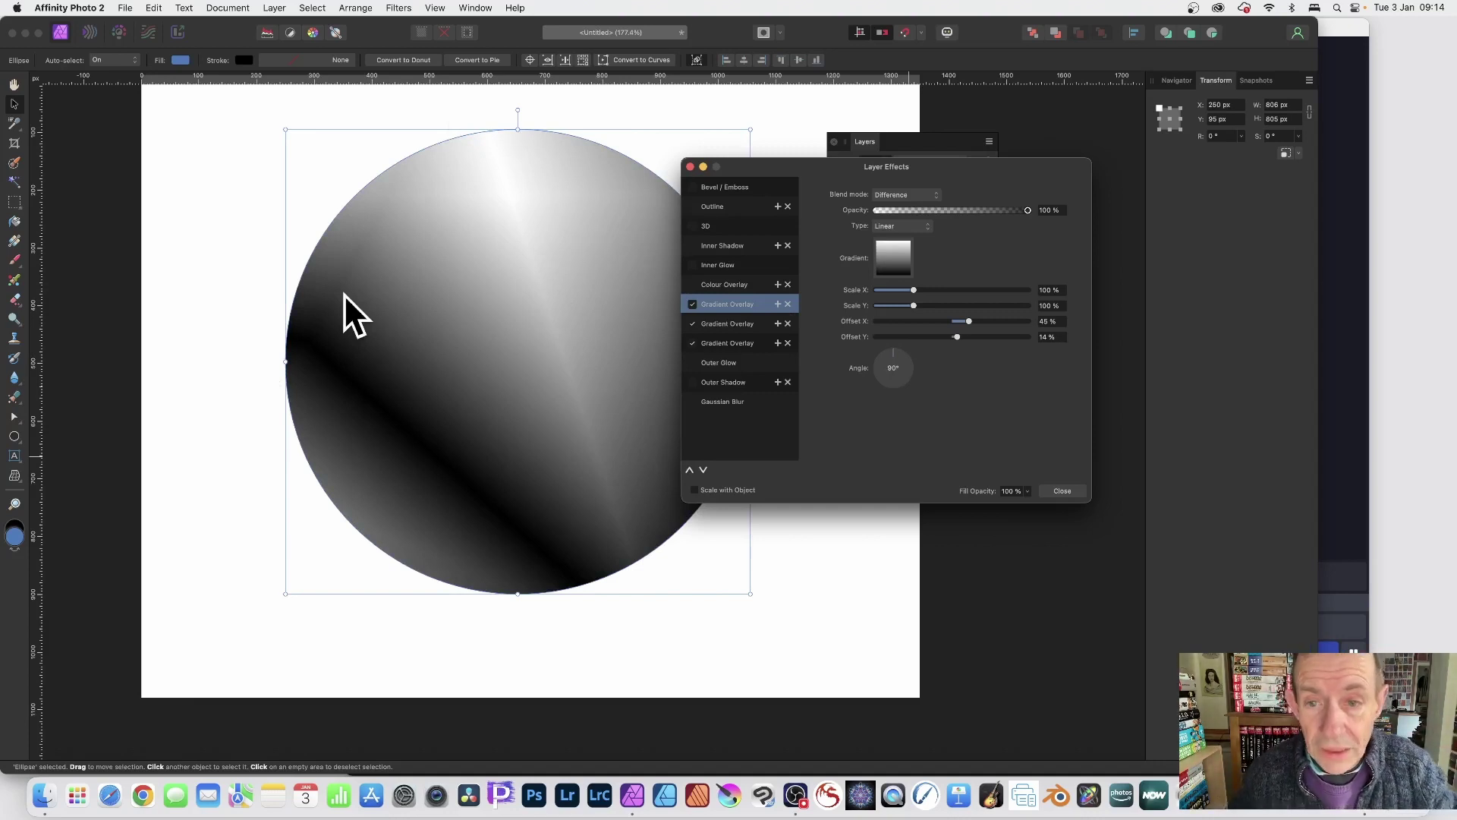
left_click(895, 256)
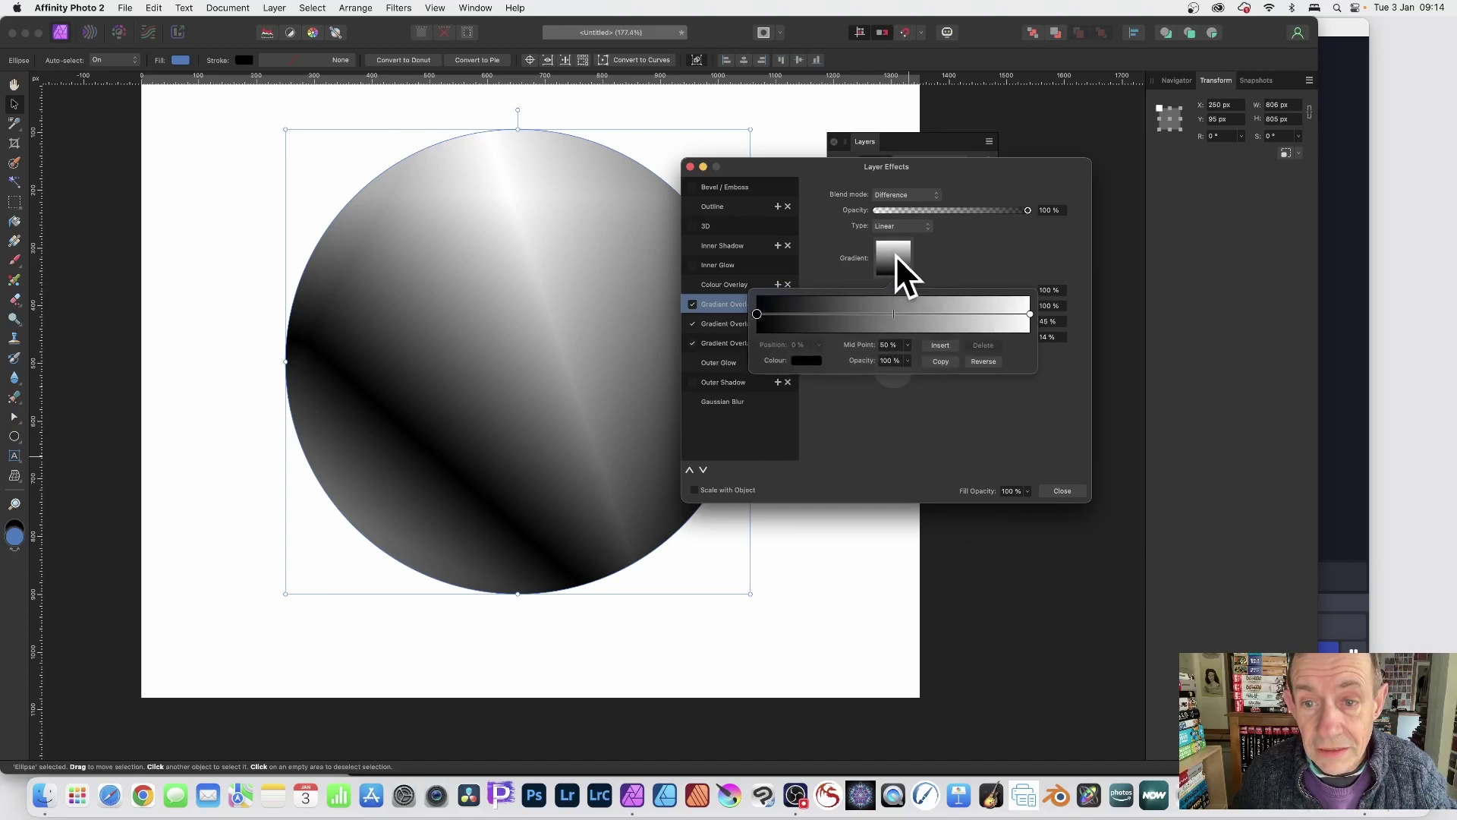
left_click(841, 314)
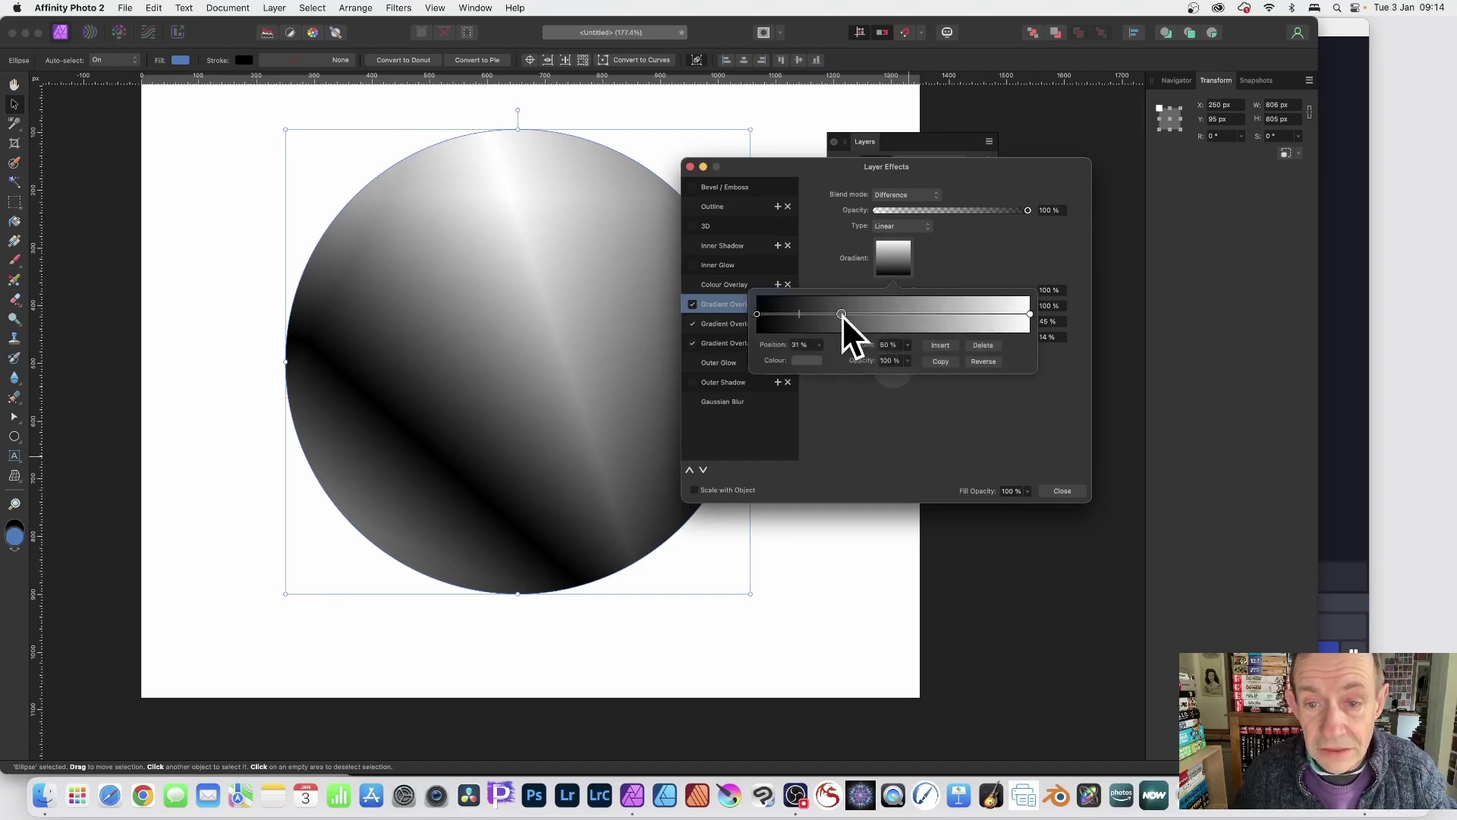
left_click(806, 361)
left_click_drag(849, 477, 841, 434)
left_click(918, 314)
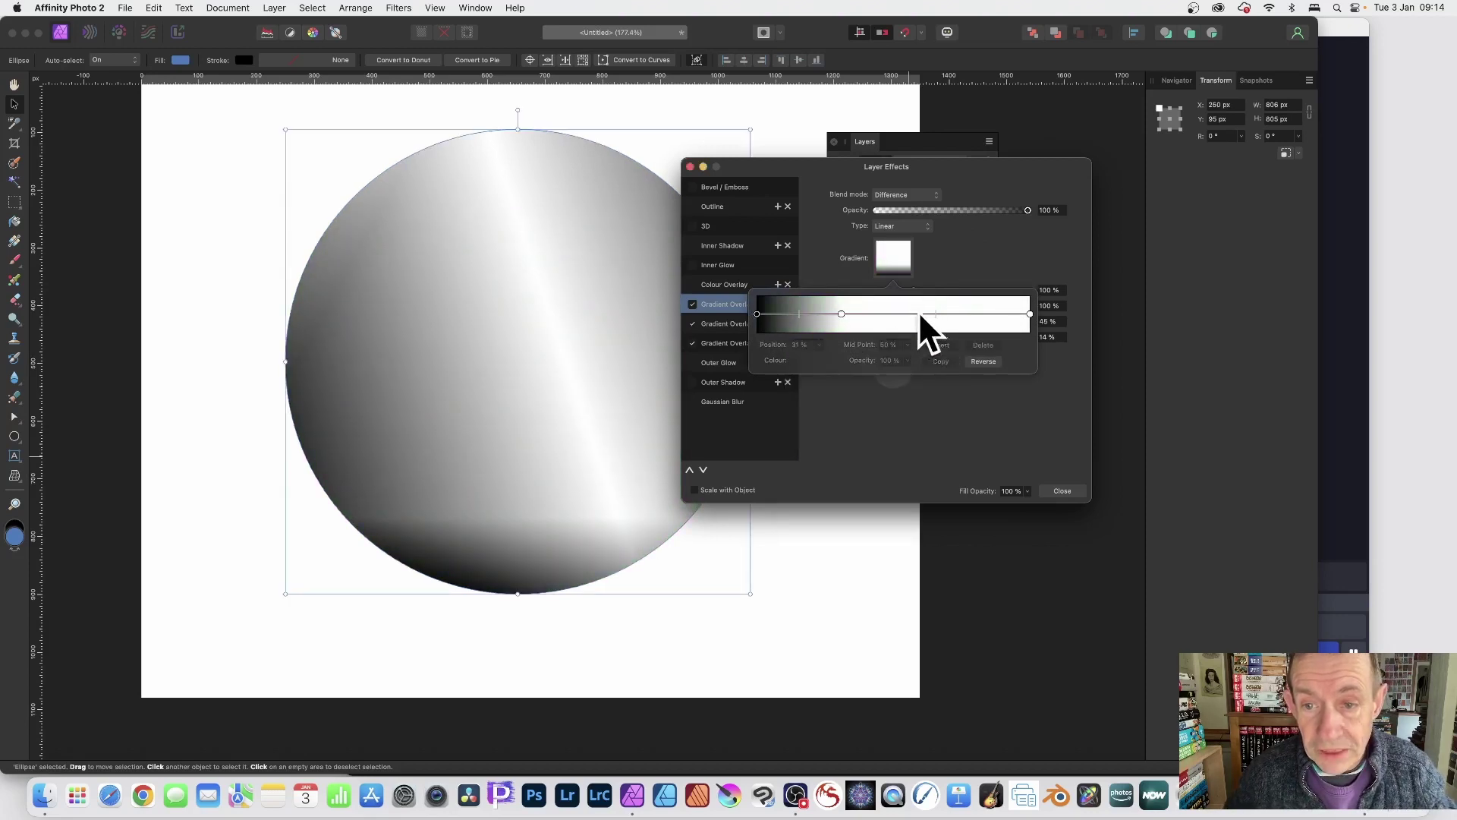
left_click(806, 361)
left_click_drag(822, 521, 808, 534)
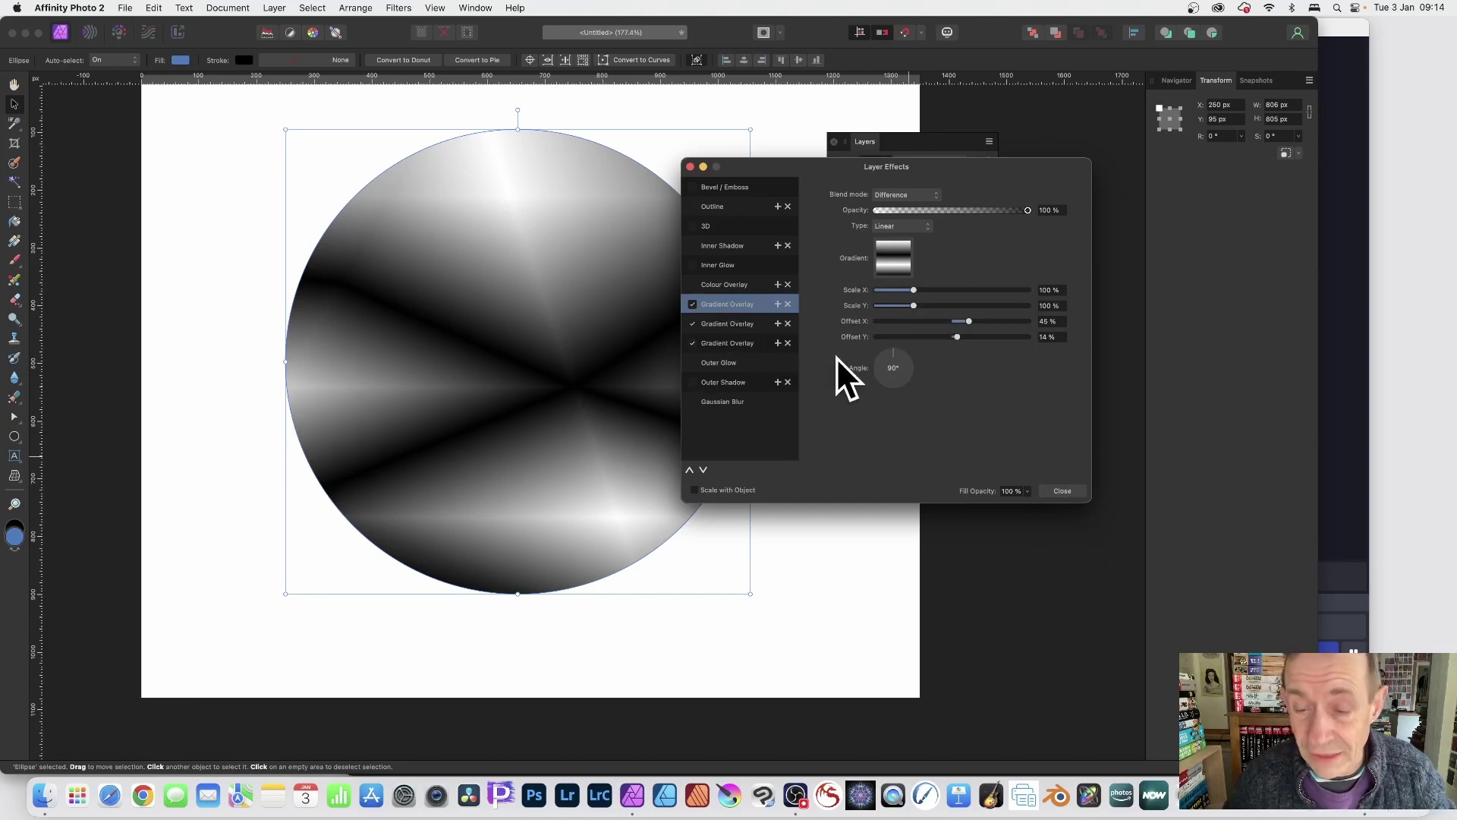
left_click(1057, 491)
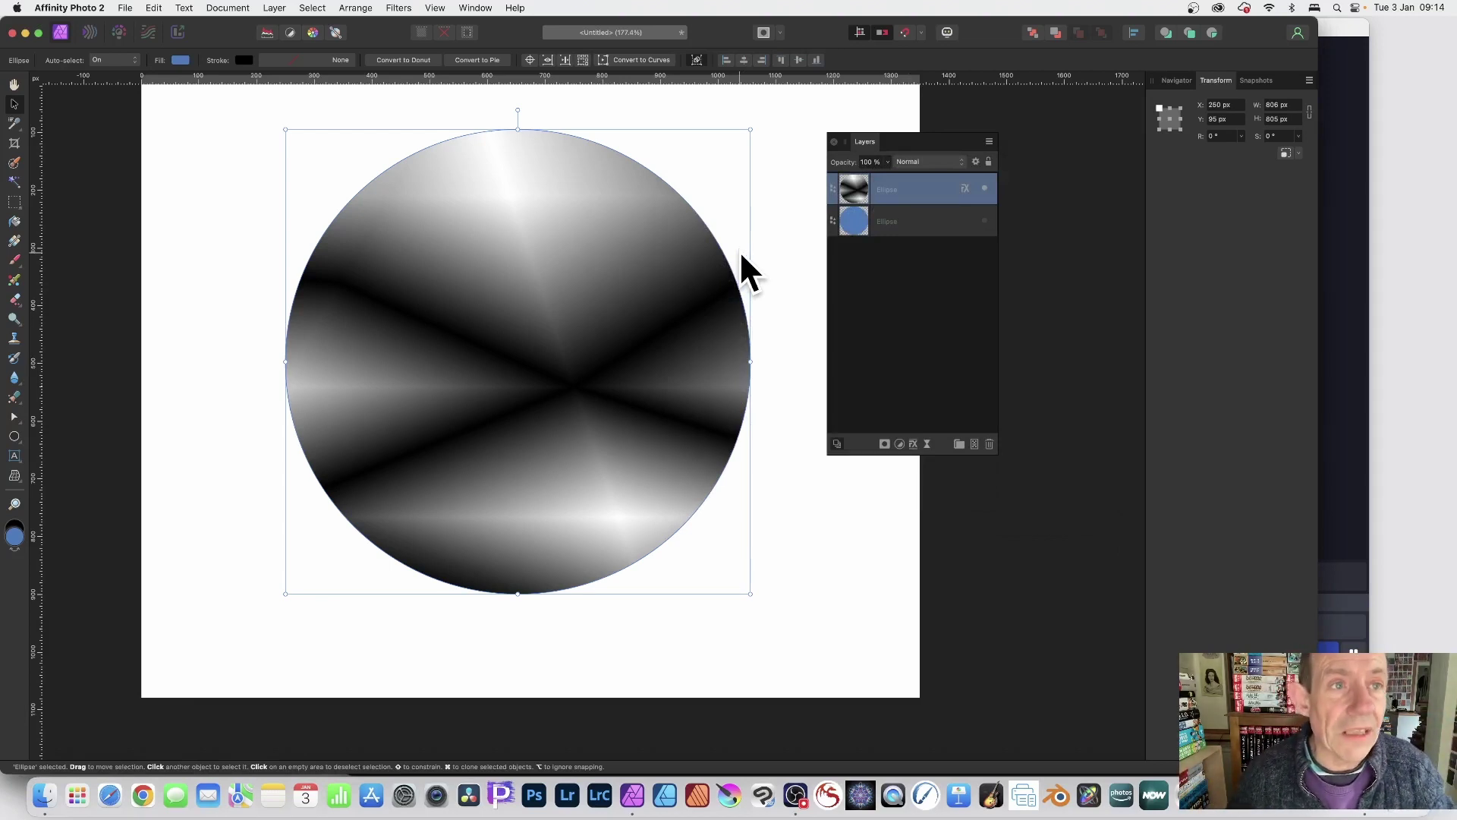
- Rasterise the top ellipse with its gradient effects into a pixel layer
left_click(273, 8)
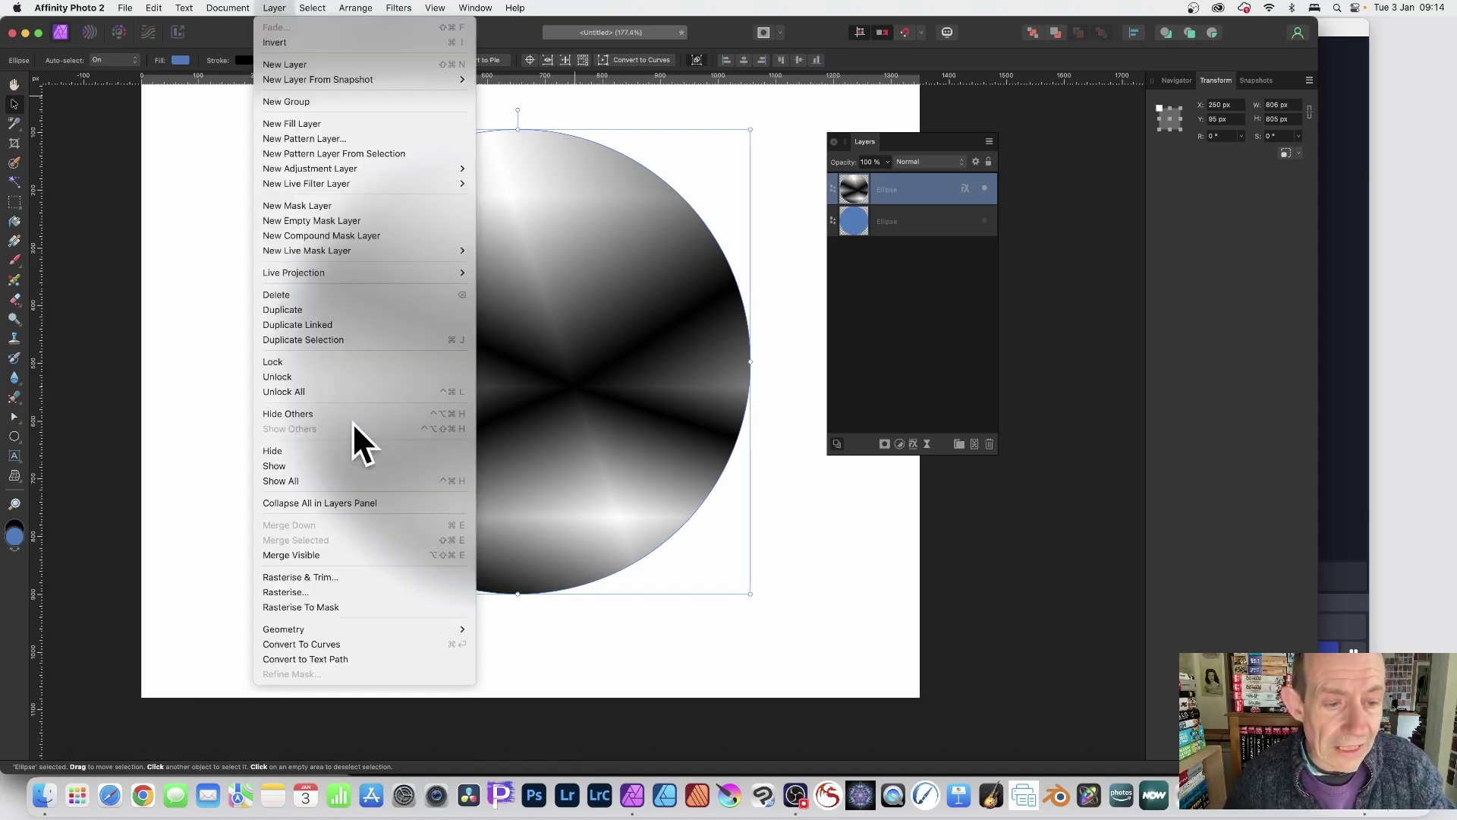
left_click(317, 591)
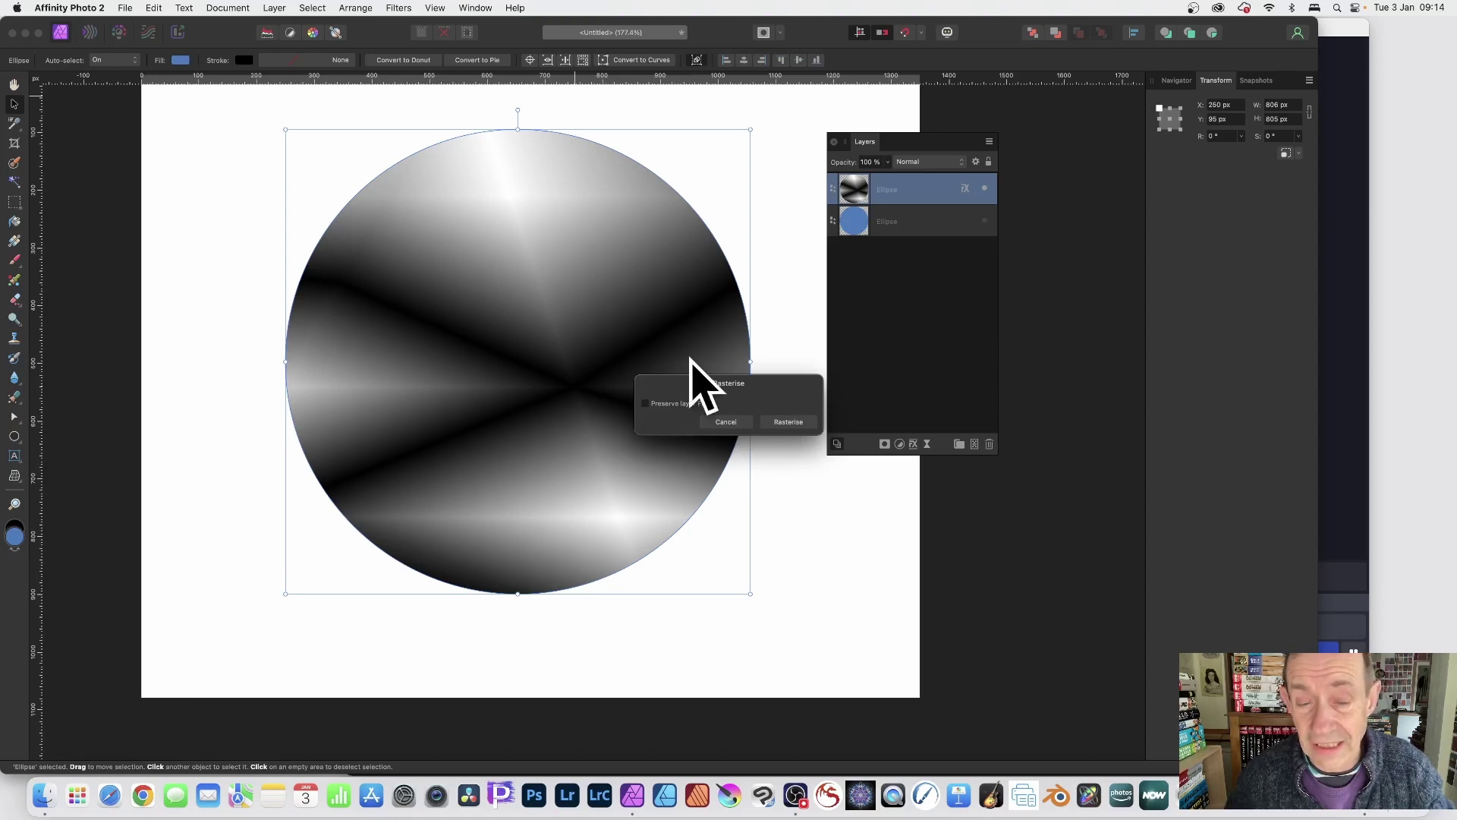
left_click(799, 422)
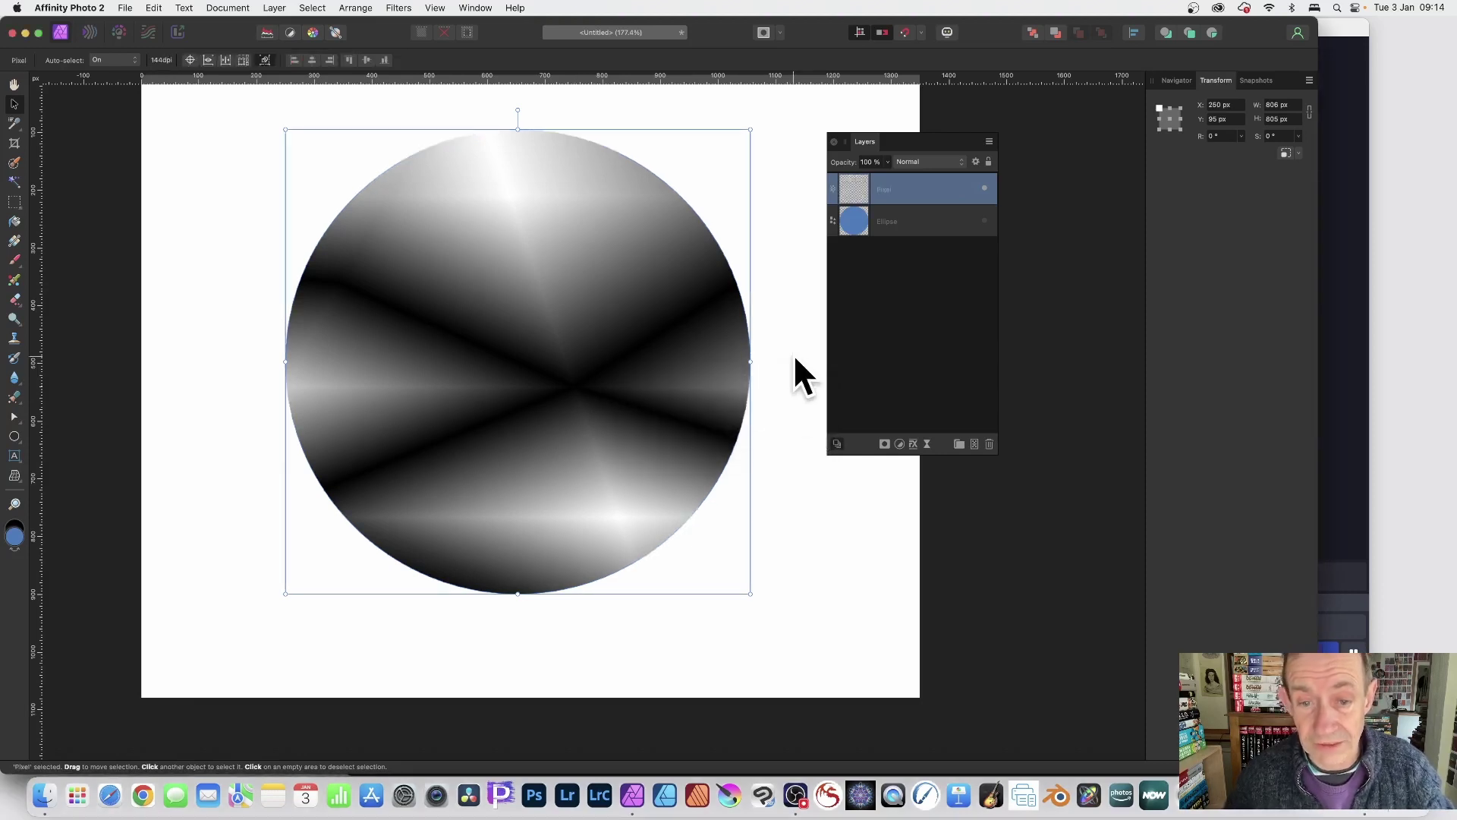
- Show the hidden blue ellipse again and rasterise the gradient pixel layer above it to a mask
left_click(275, 8)
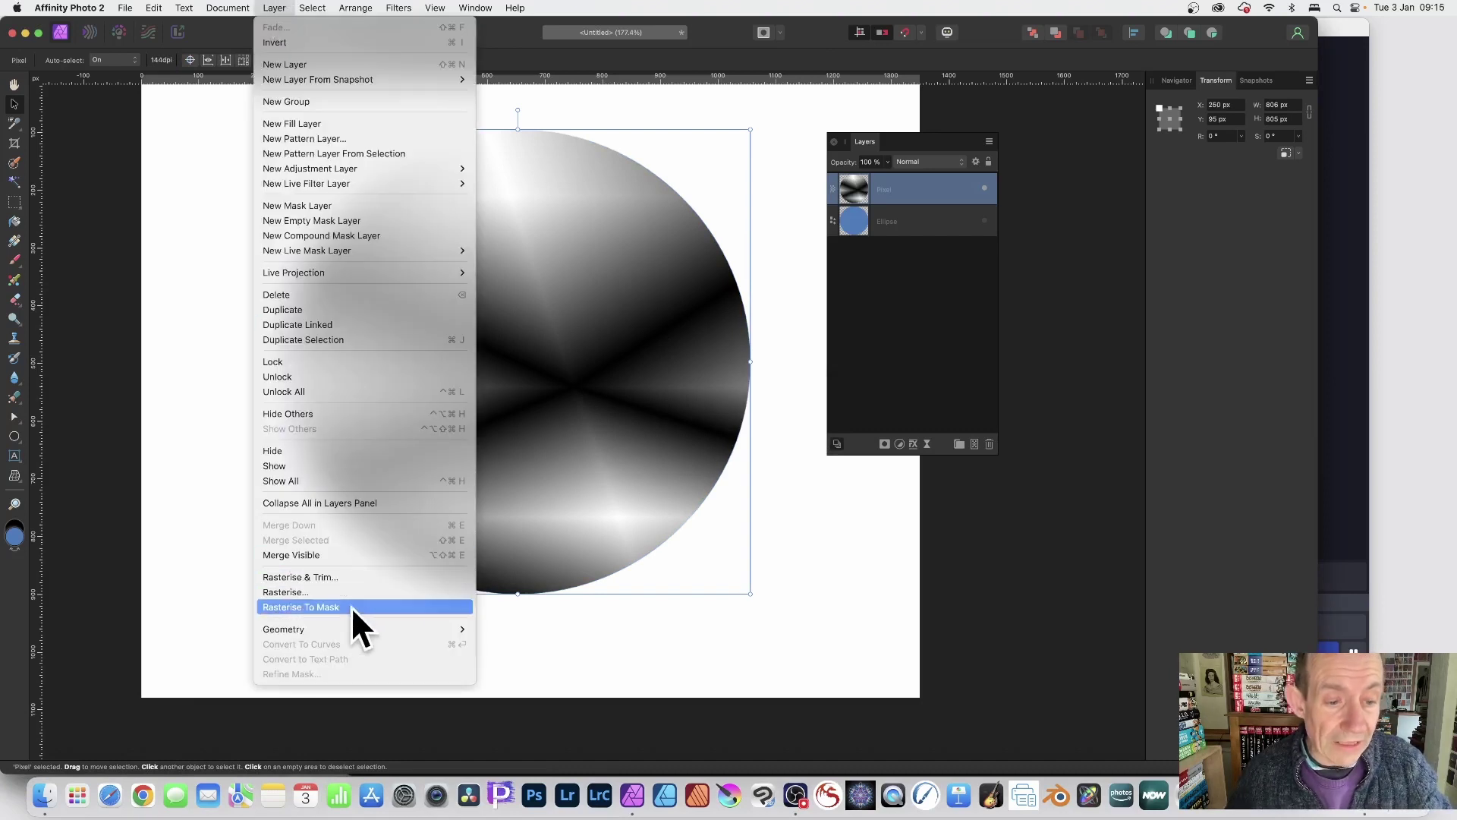
left_click(934, 270)
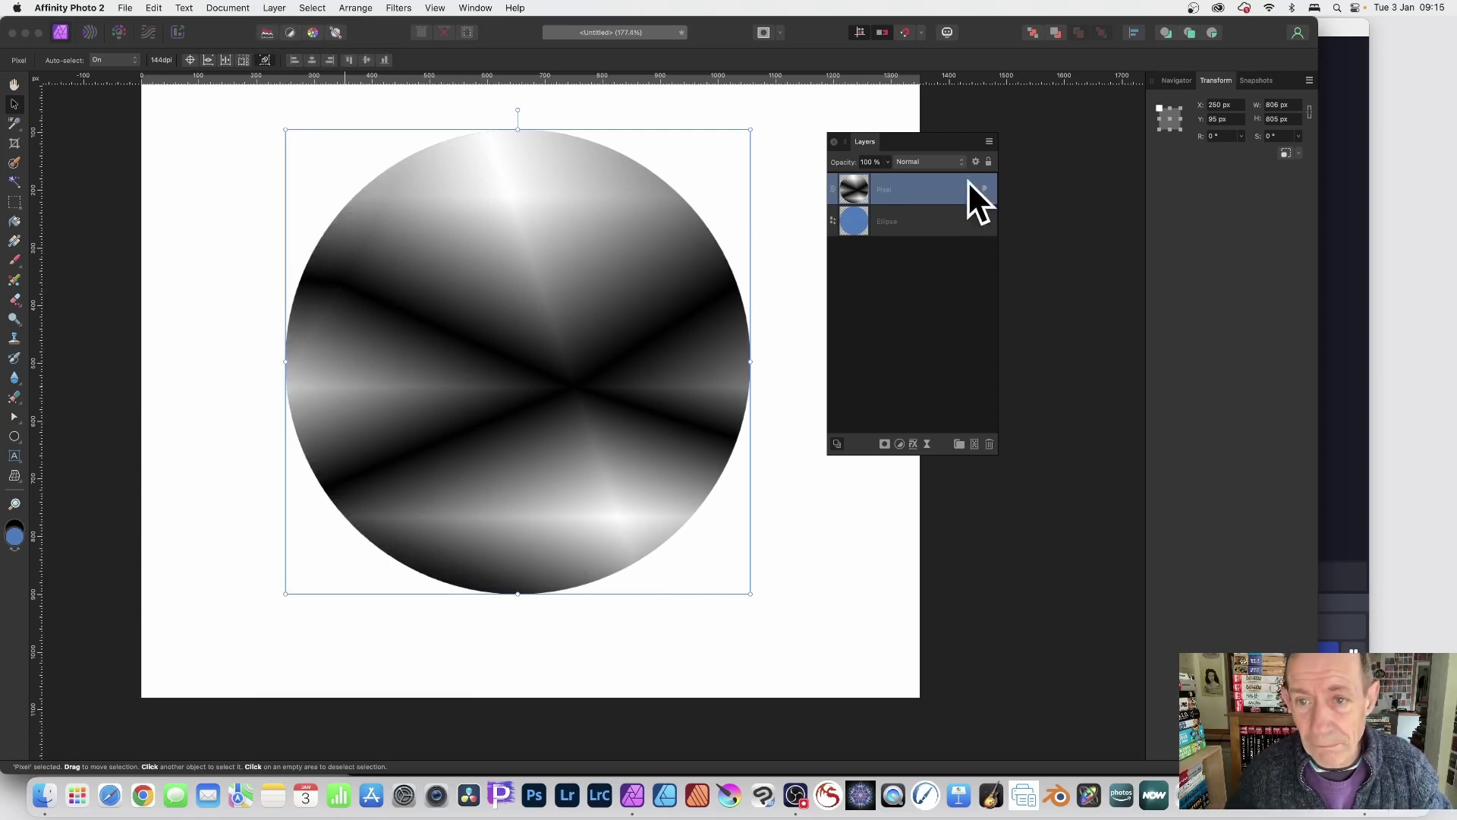
left_click_drag(206, 91, 835, 633)
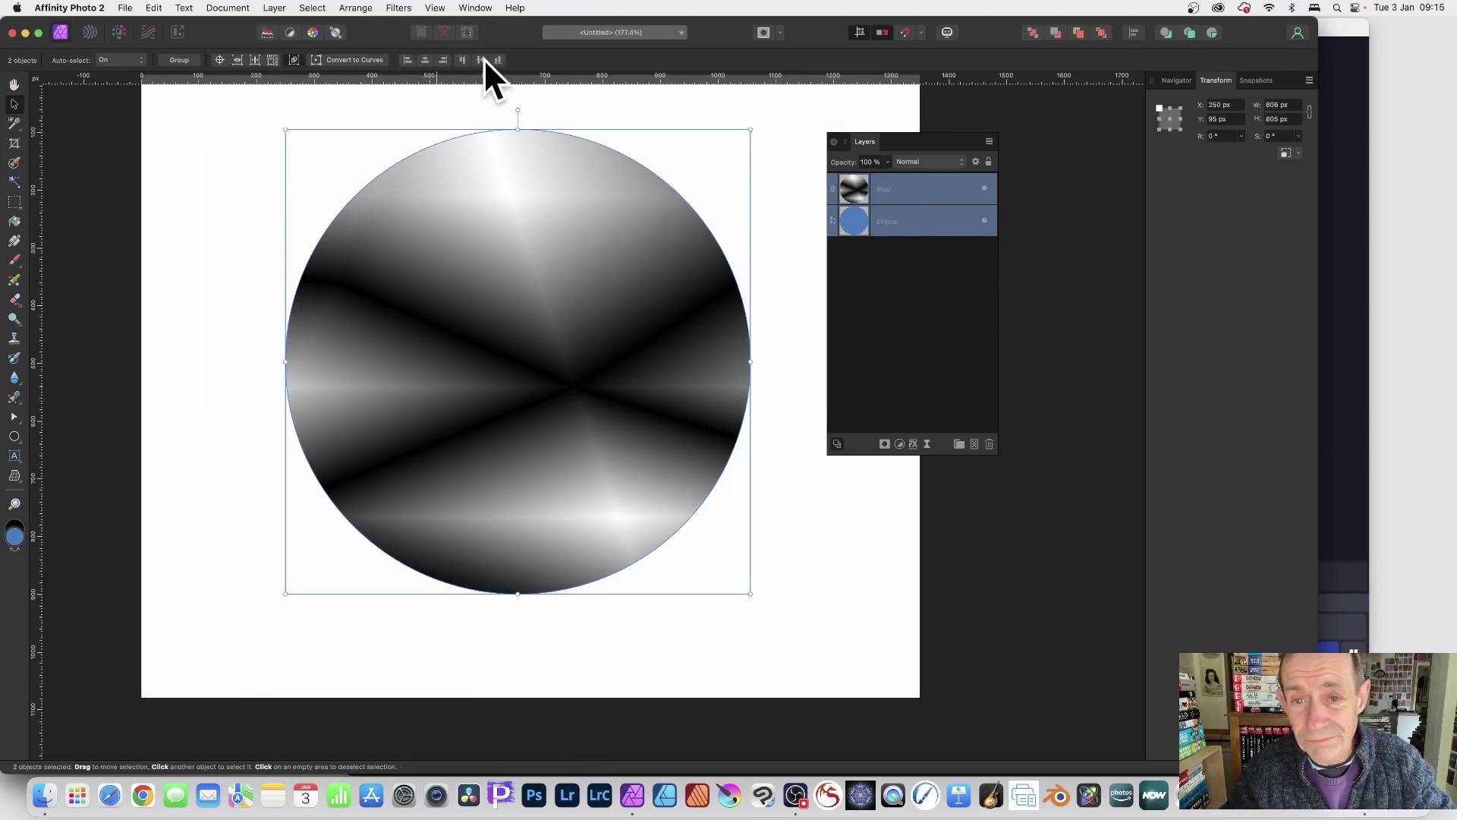
left_click(878, 294)
left_click(842, 192)
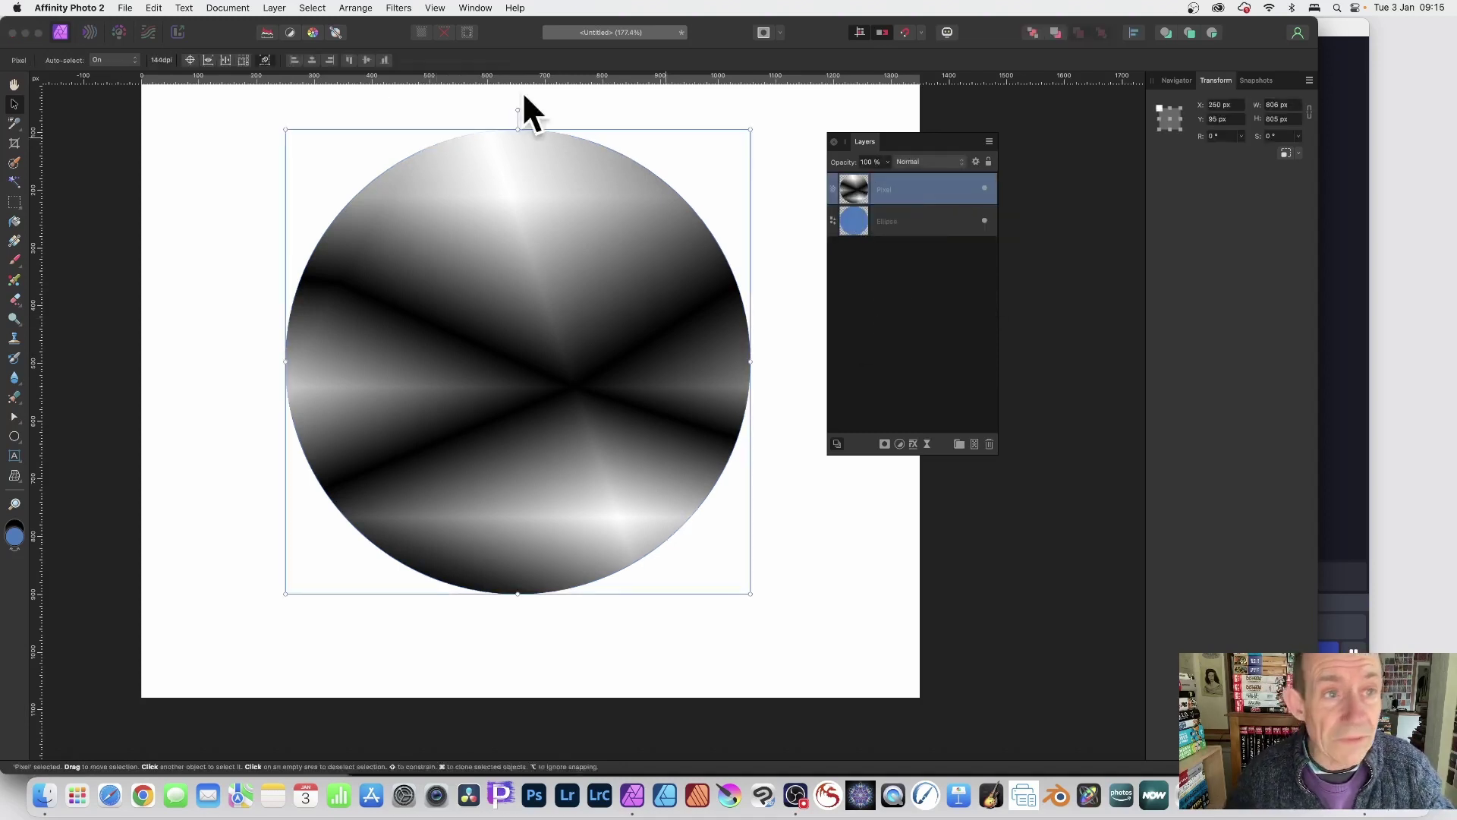
left_click(274, 8)
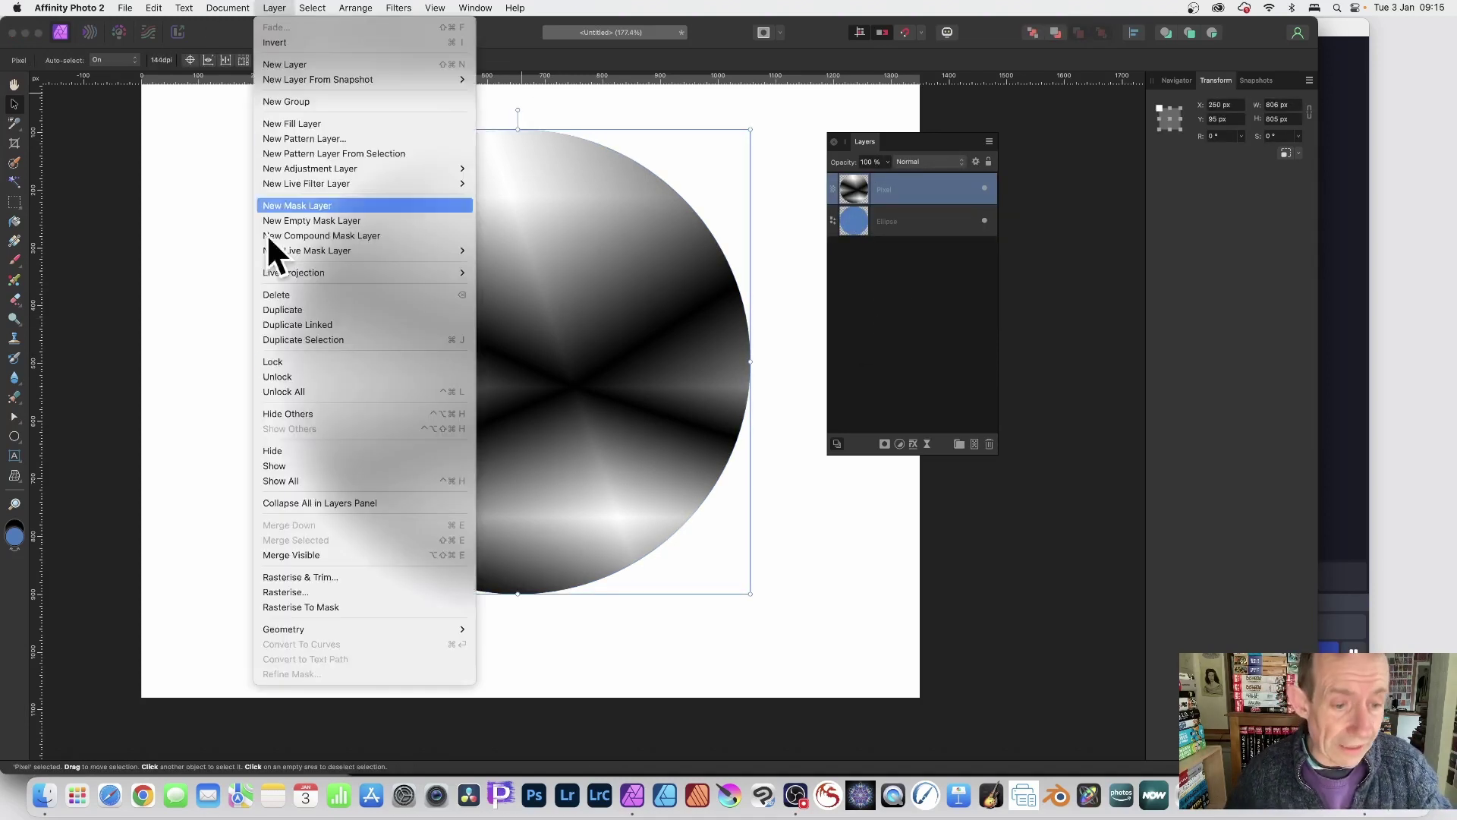
left_click(330, 610)
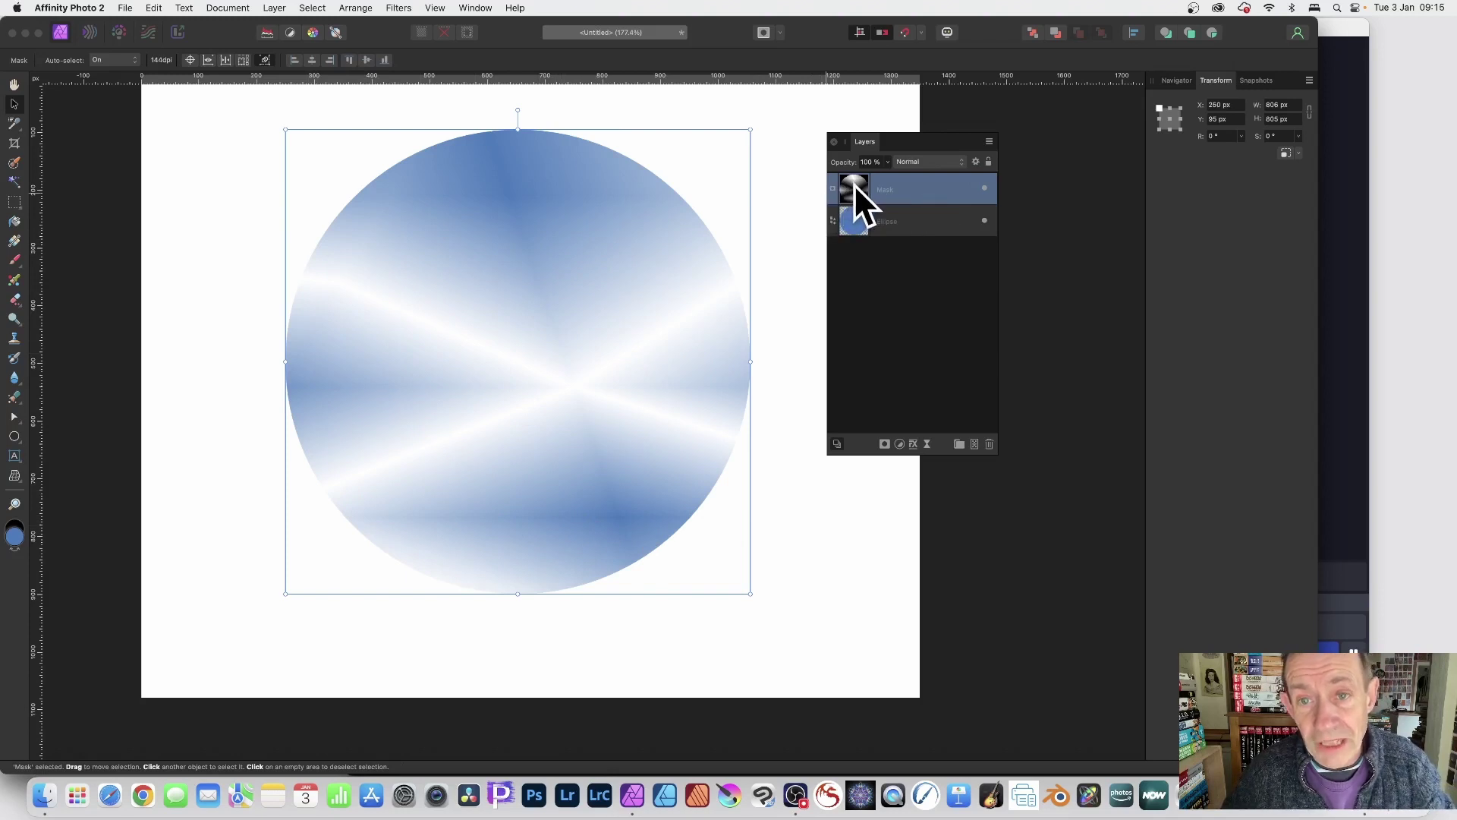
- Nest the mask in the blue ellipse layer, expand that layer, and try moving the mask on its own before undoing the move
left_click_drag(854, 184, 857, 212)
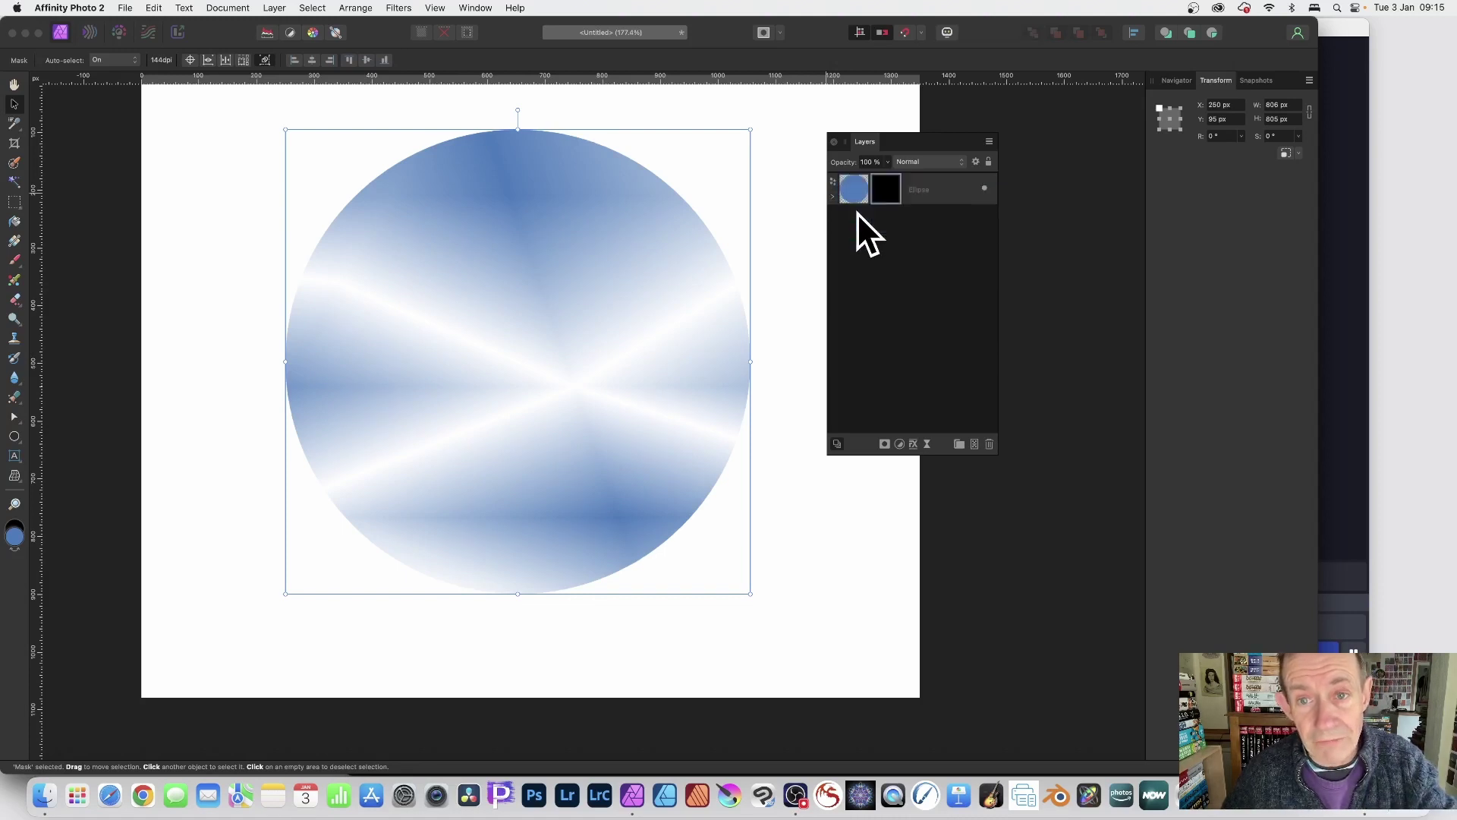
left_click(834, 197)
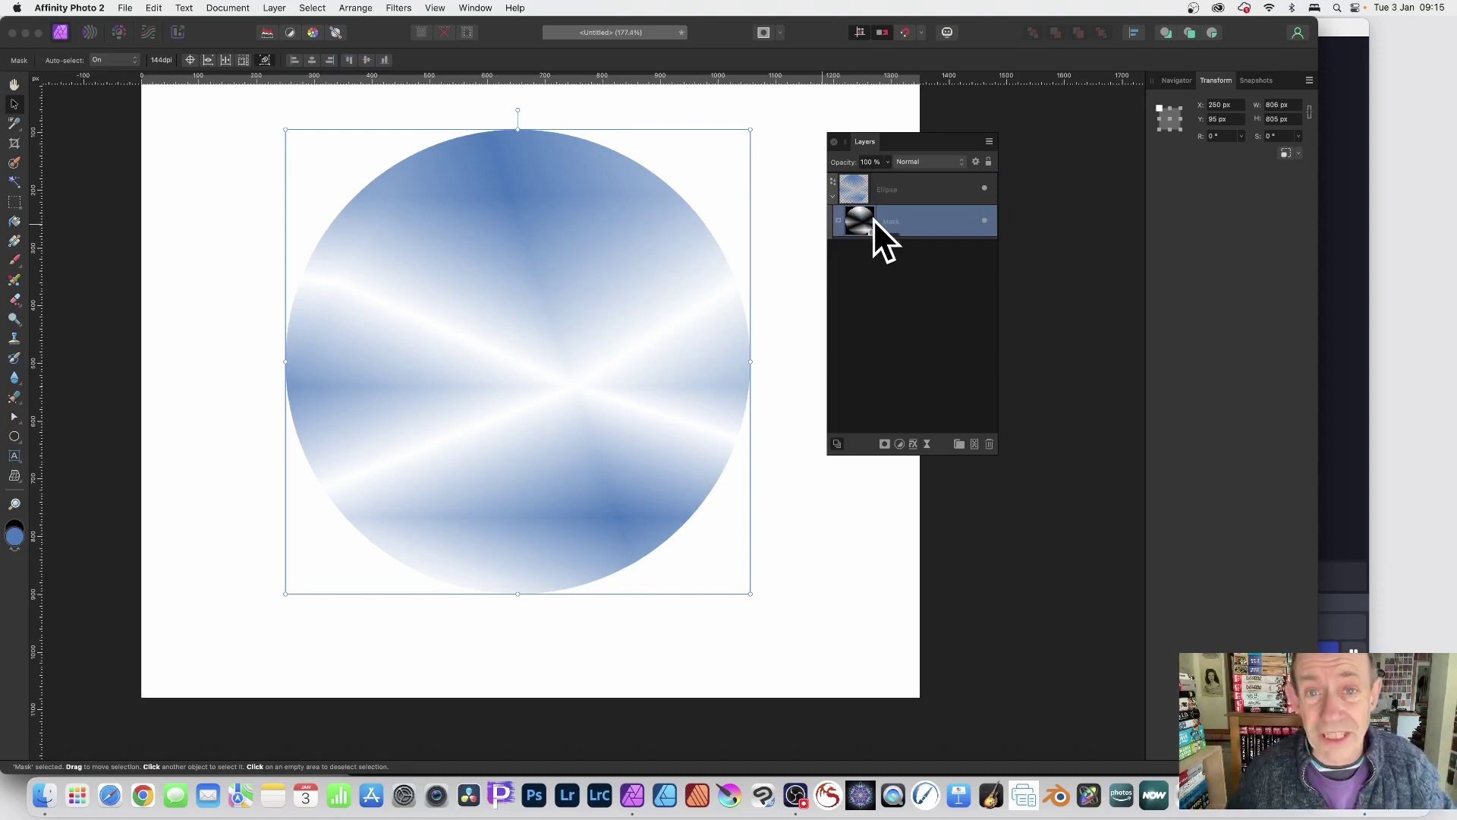
left_click_drag(628, 273, 673, 266)
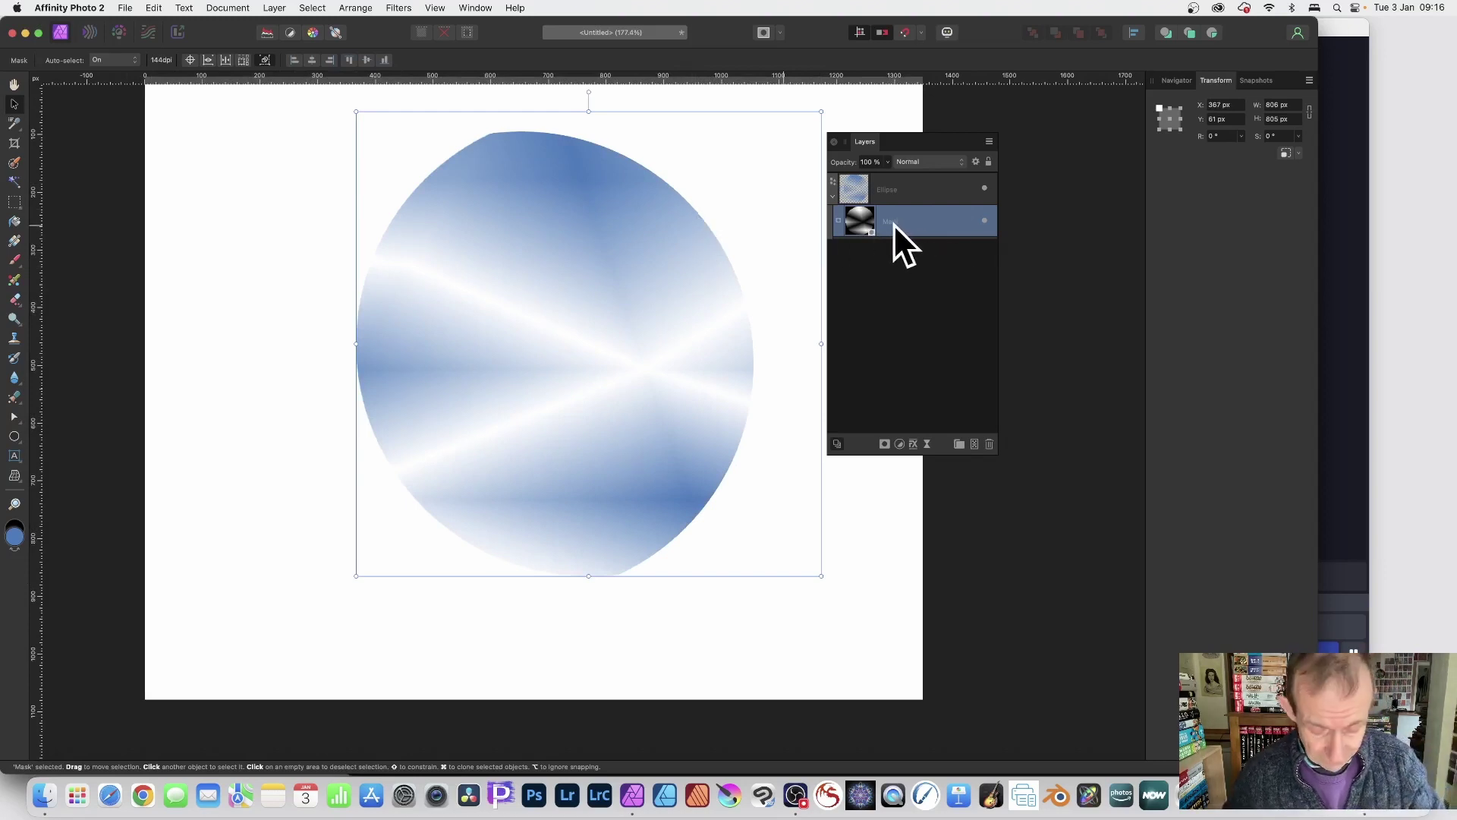
key("super+z")
- Scale the masked ellipse down to about 572 × 571.5 px and reposition it together with its mask on the page
left_click(854, 189)
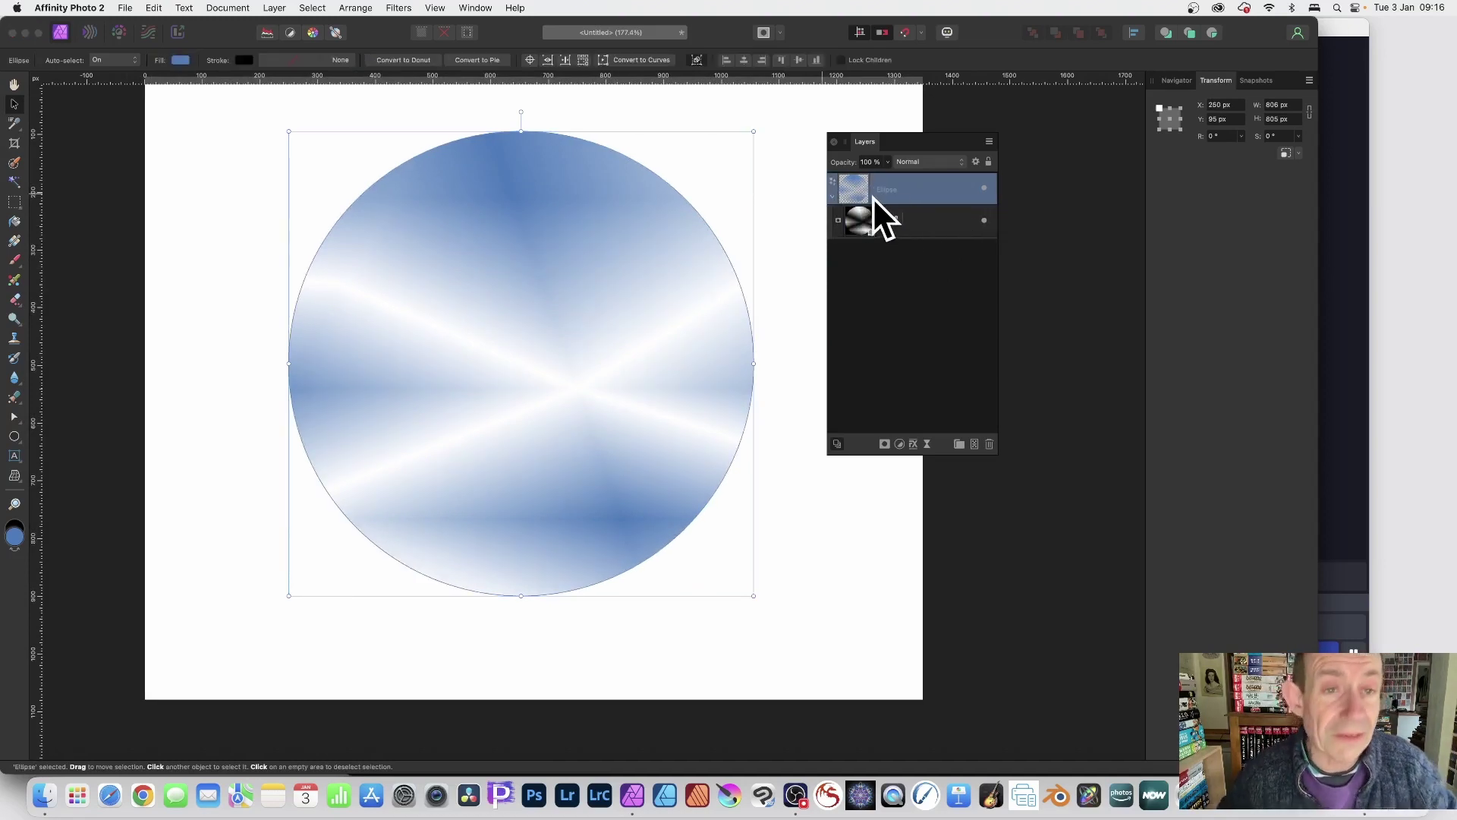
left_click_drag(523, 336, 594, 410)
left_click_drag(769, 577, 633, 442)
left_click_drag(495, 319, 454, 299)
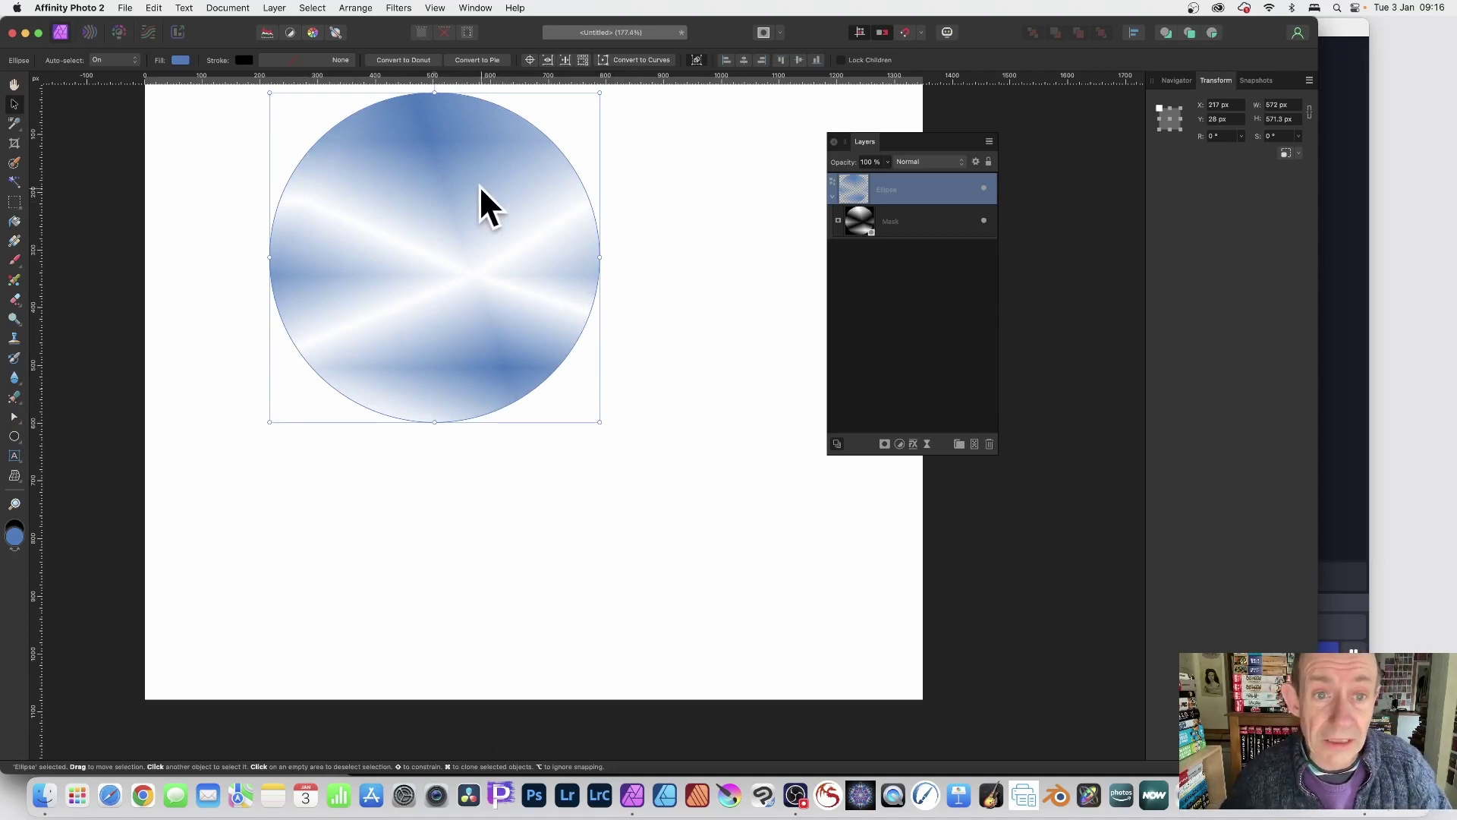
mouse_move(465, 195)
left_mouse_down()
mouse_move(610, 254)
mouse_move(534, 311)
mouse_move(611, 403)
mouse_move(696, 357)
mouse_move(761, 213)
mouse_move(751, 190)
left_mouse_up()
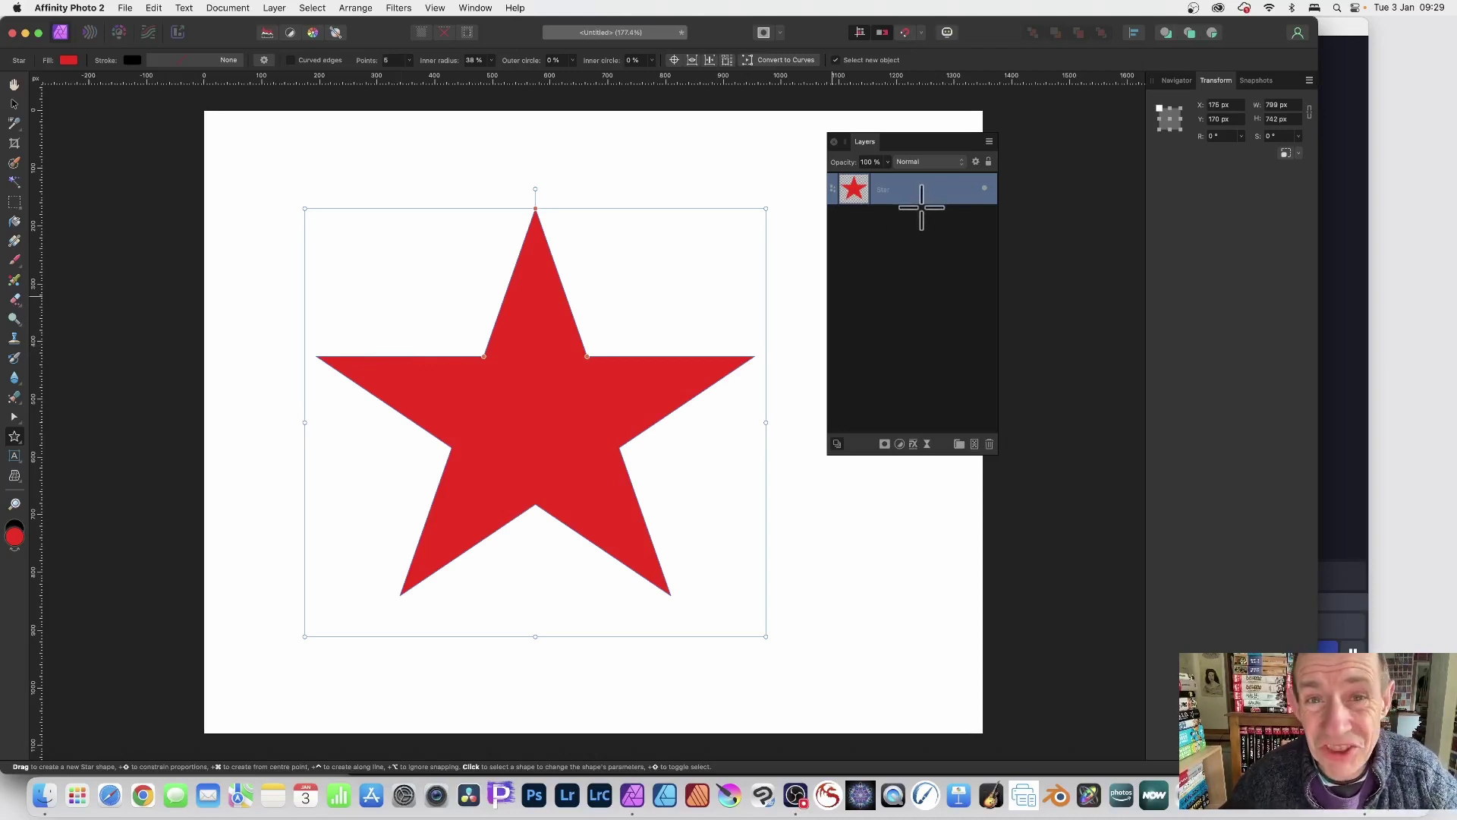
- Add a mask to the red star and draw a linear gradient on it, sloping slightly downward to fade out the star's right side
left_click(884, 445)
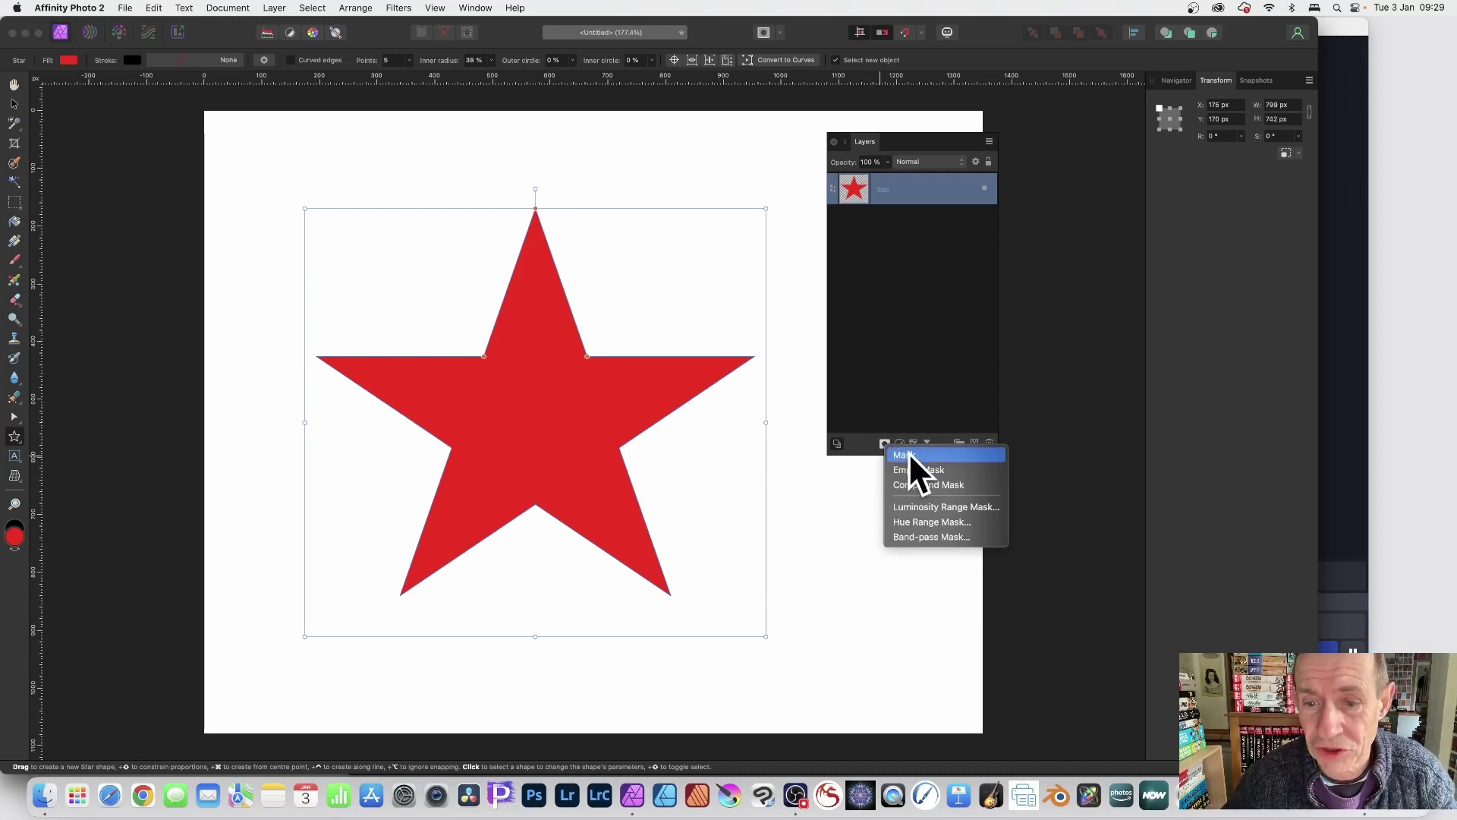
left_click(910, 455)
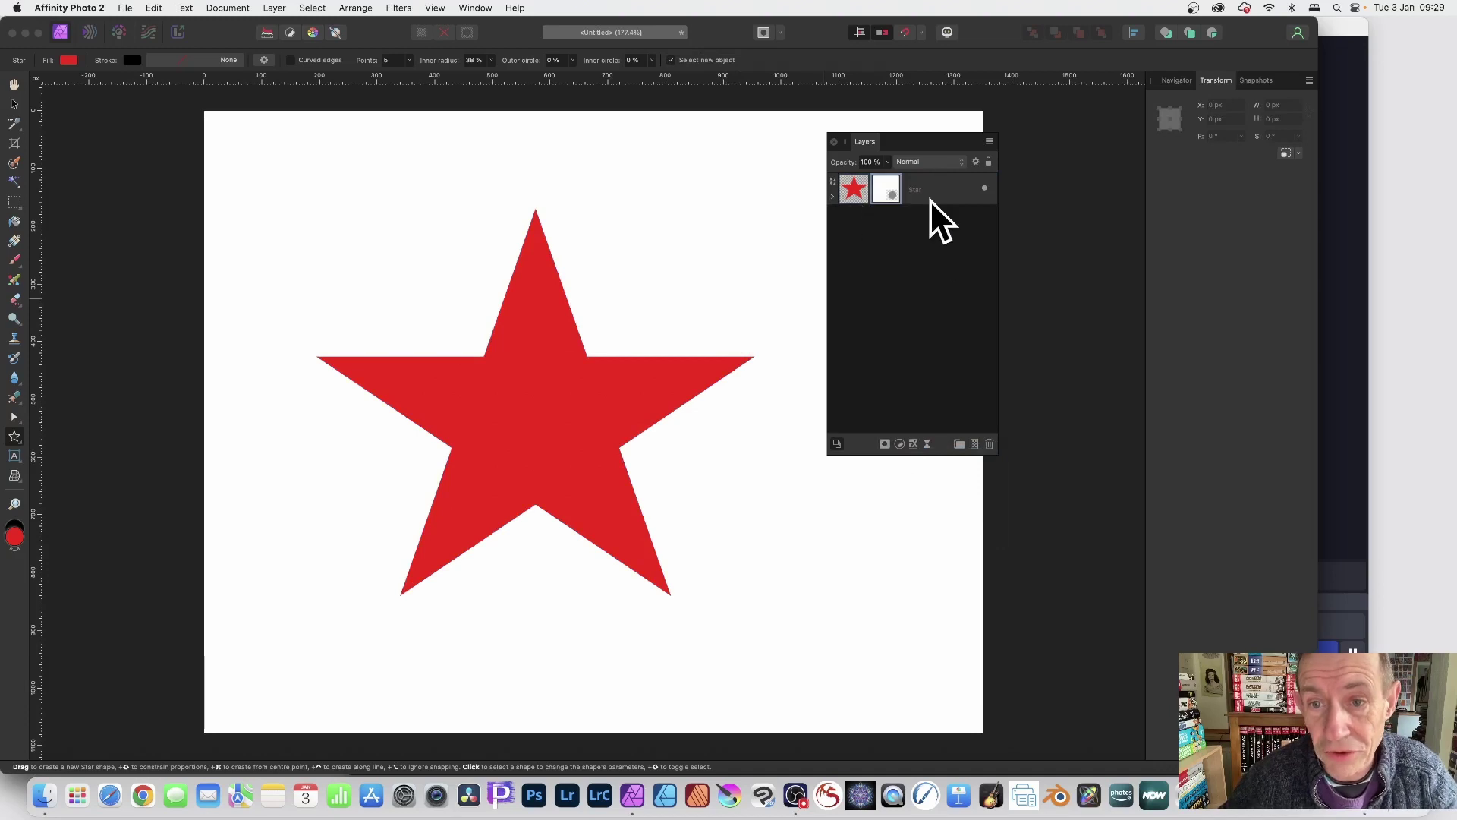
left_click(14, 241)
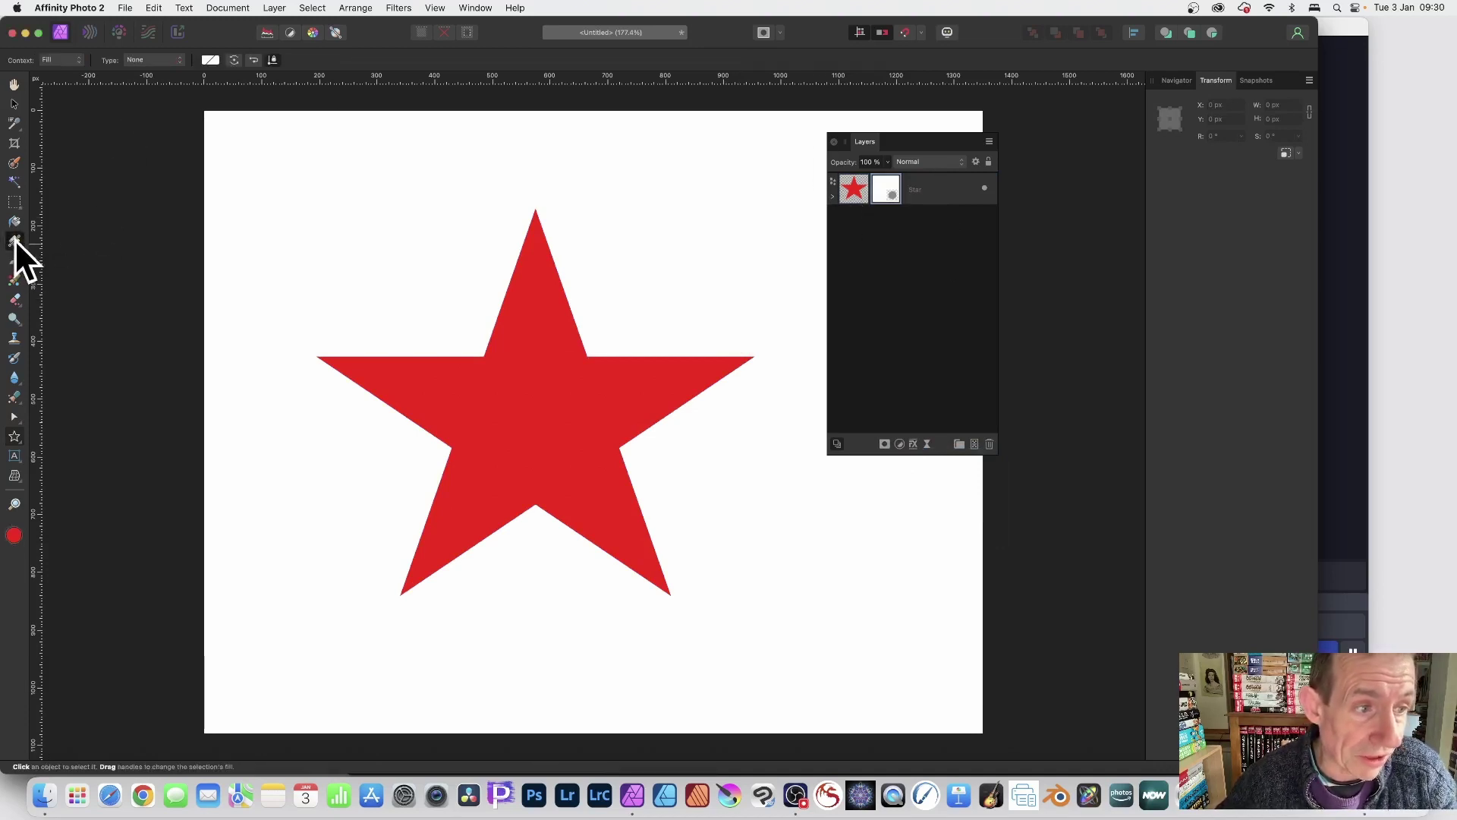
mouse_move(418, 314)
left_mouse_down()
mouse_move(667, 454)
mouse_move(717, 388)
mouse_move(730, 321)
left_mouse_up()
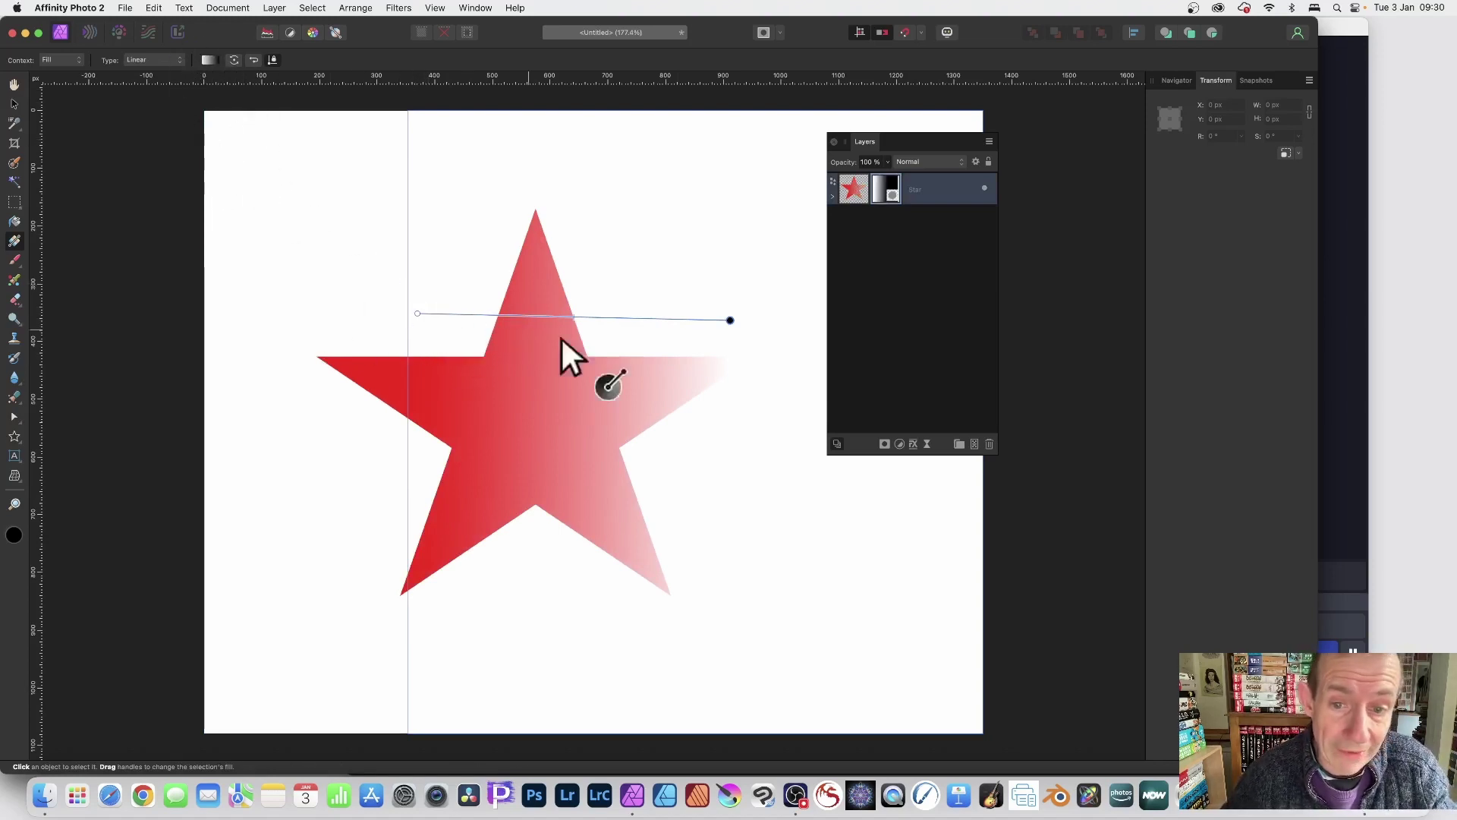
left_click_drag(729, 319, 654, 385)
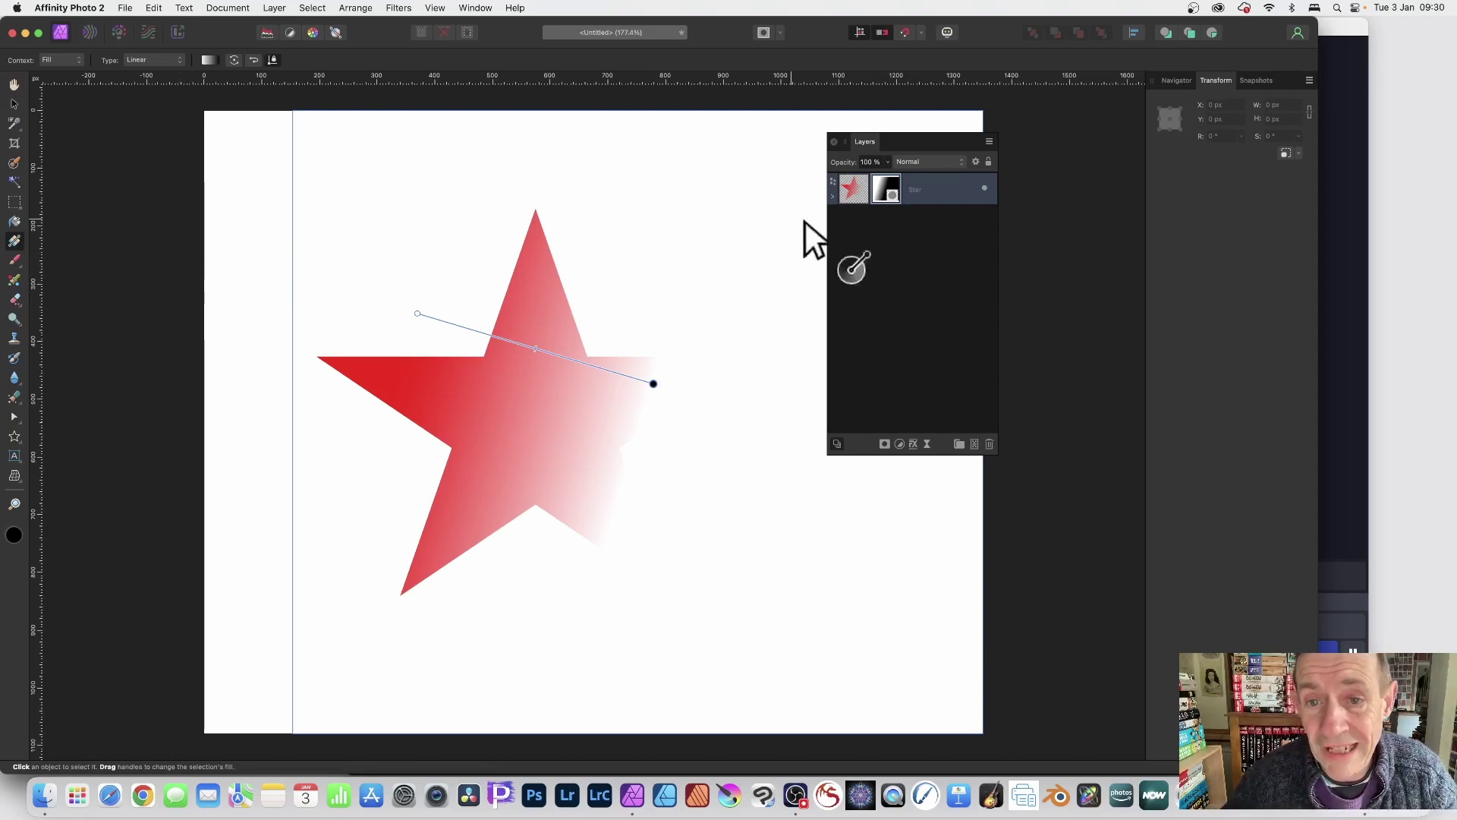
- Expand the star layer and duplicate its gradient mask
left_click(835, 195)
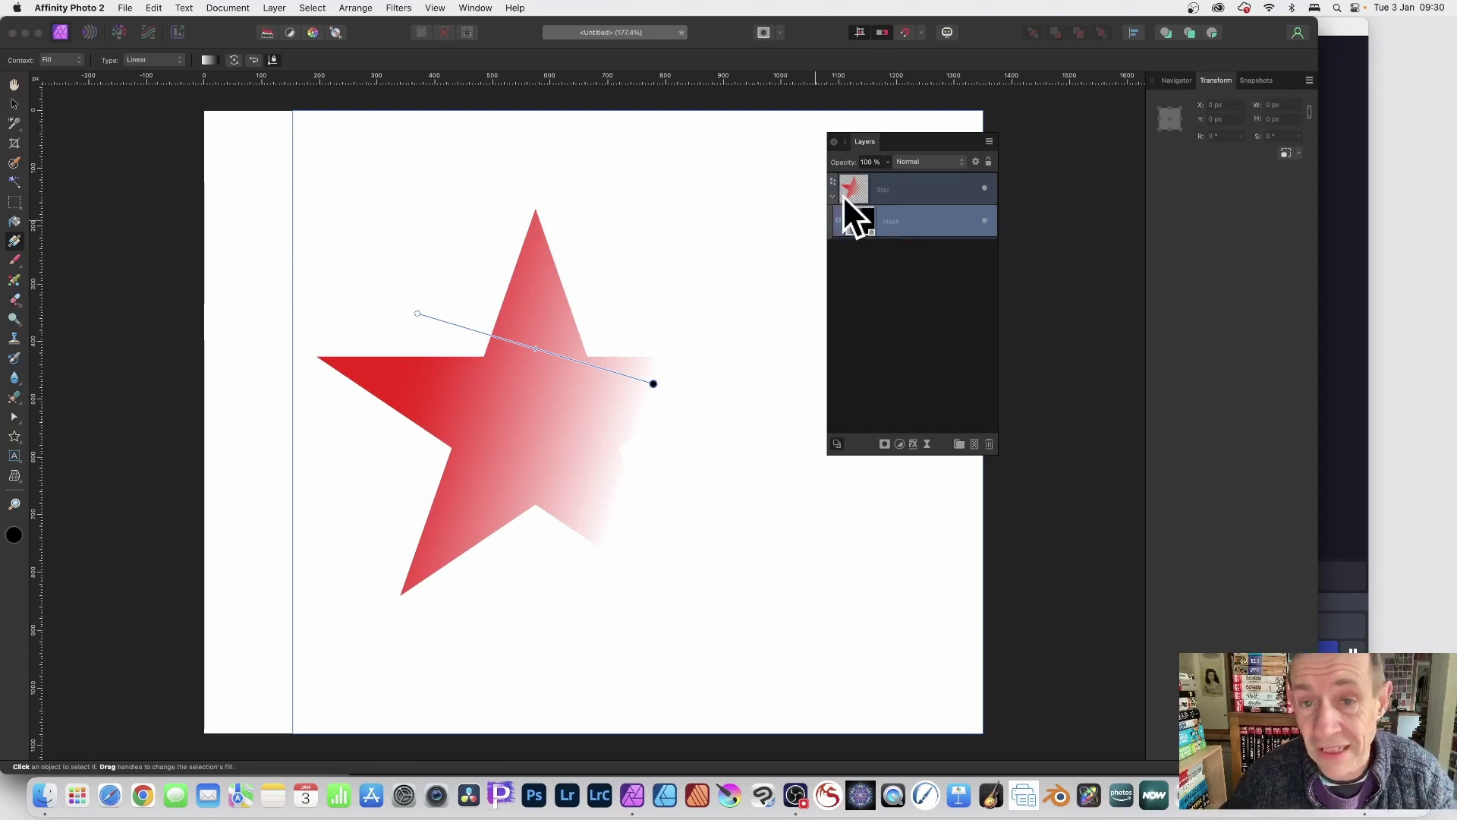
left_click(867, 220)
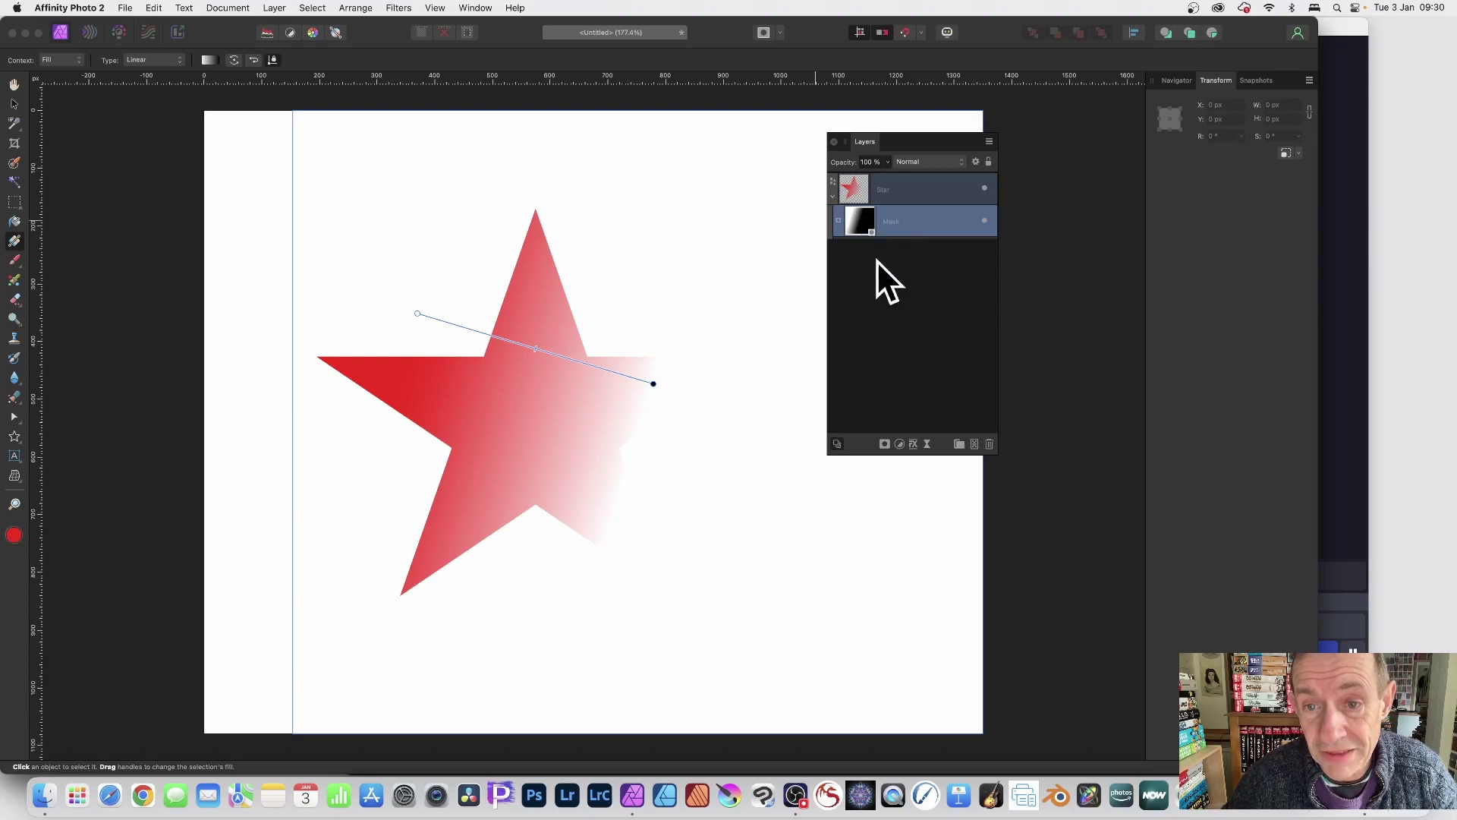
right_click(862, 220)
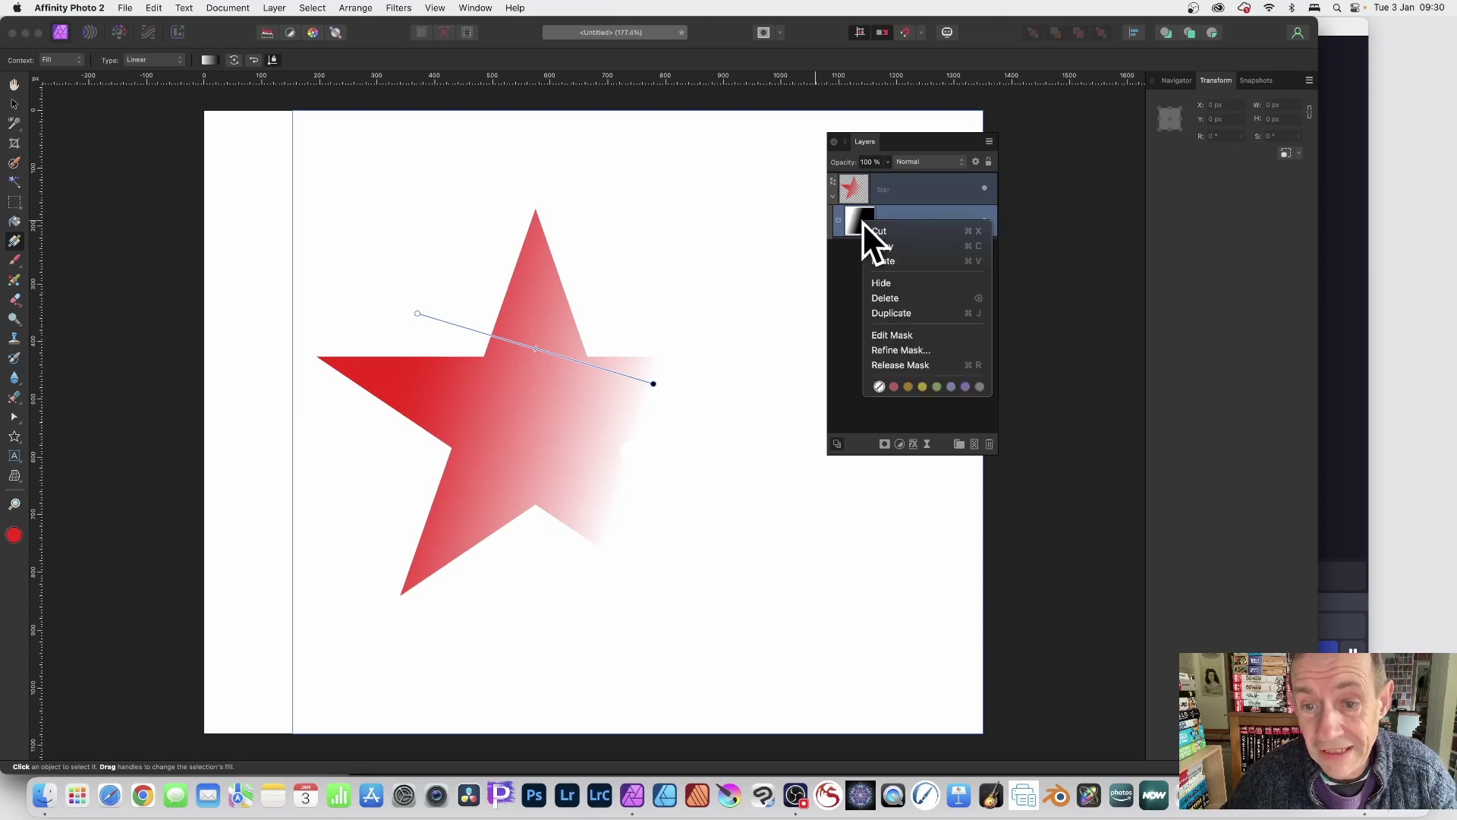
left_click(891, 312)
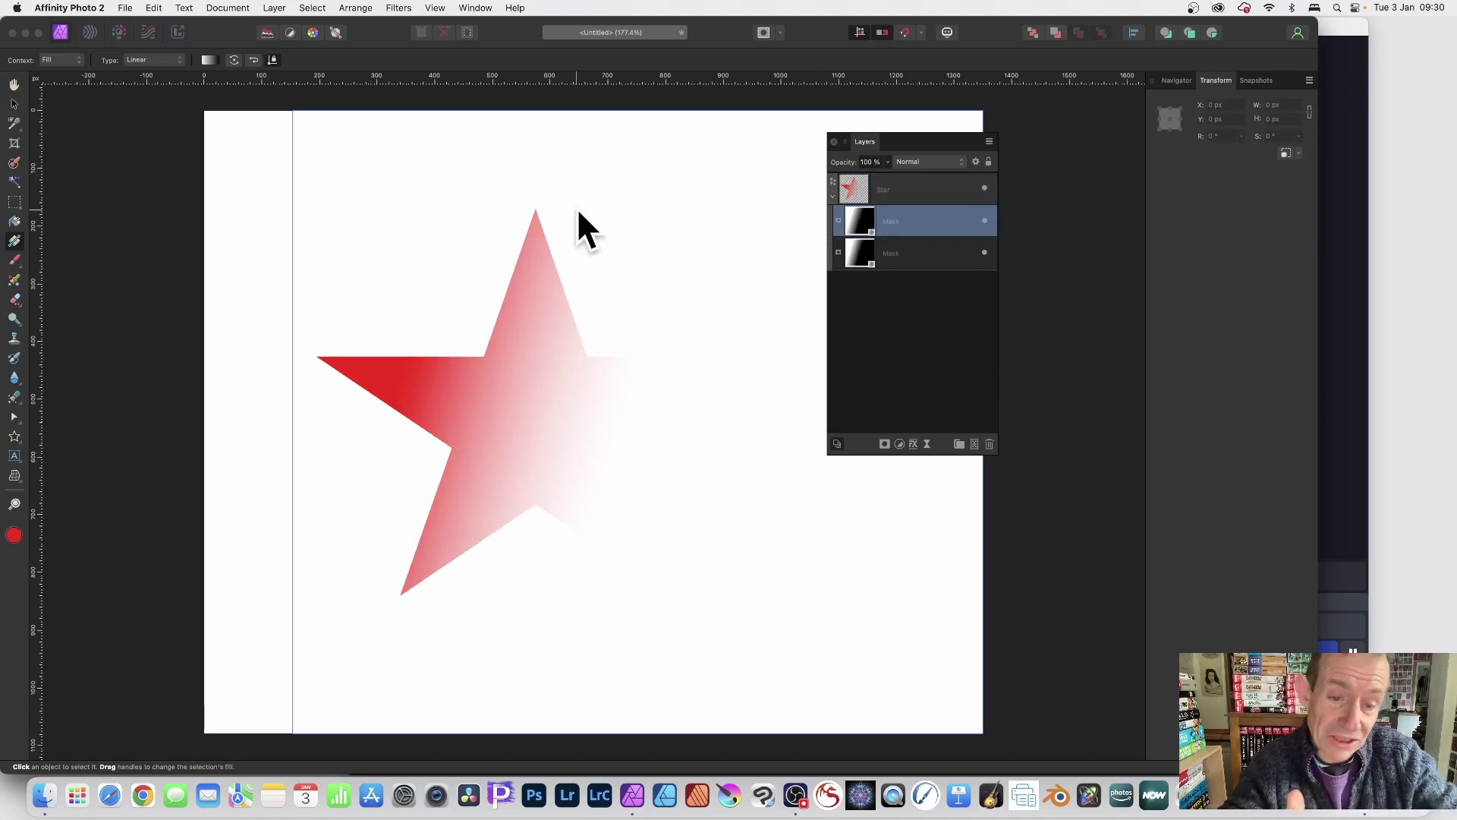
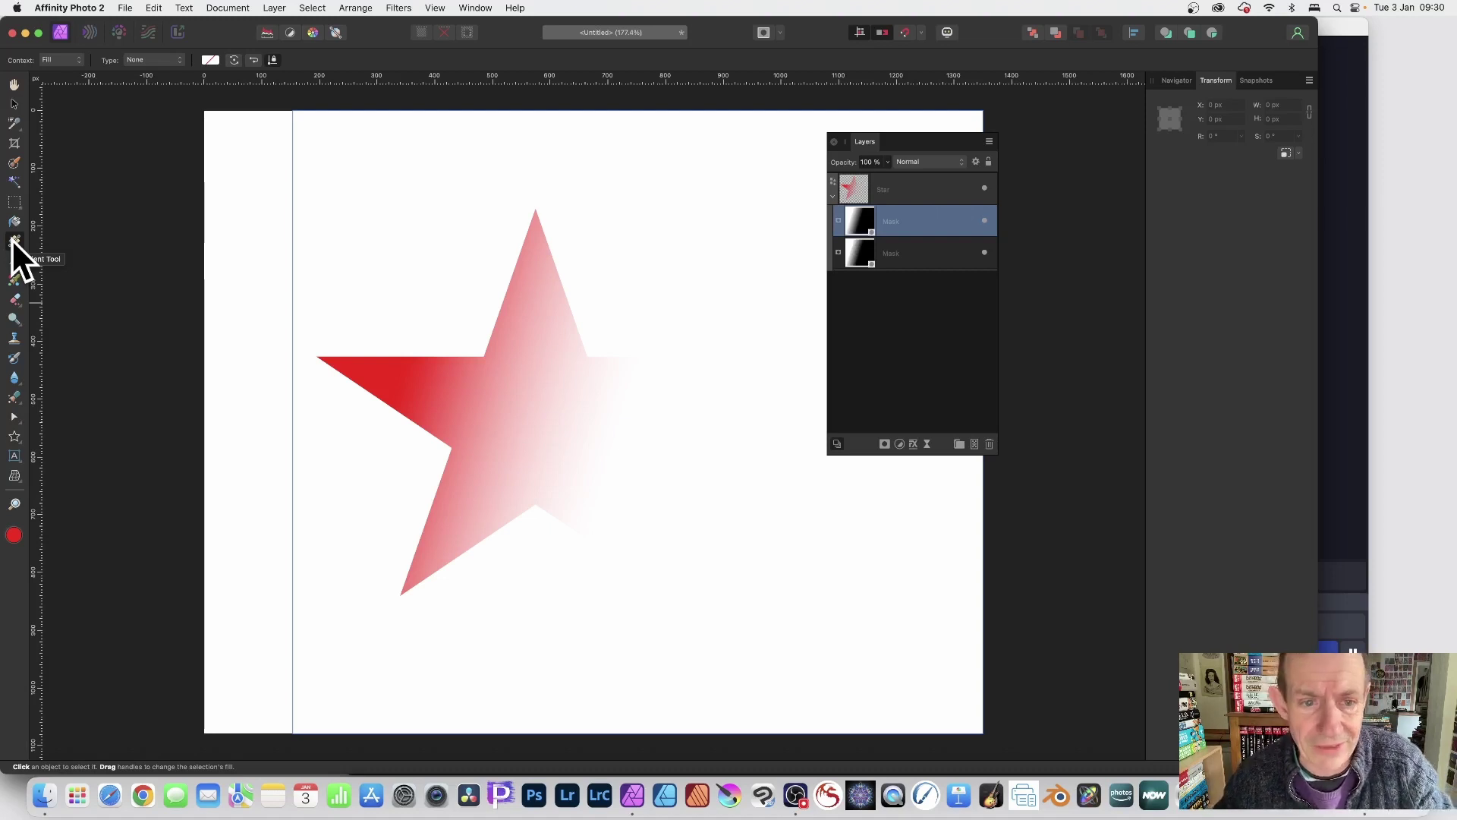
- Redraw the upper mask's gradient to fade toward the lower right, and the lower mask's gradient to fade toward the star's top
left_click(14, 242)
left_click_drag(469, 475, 598, 286)
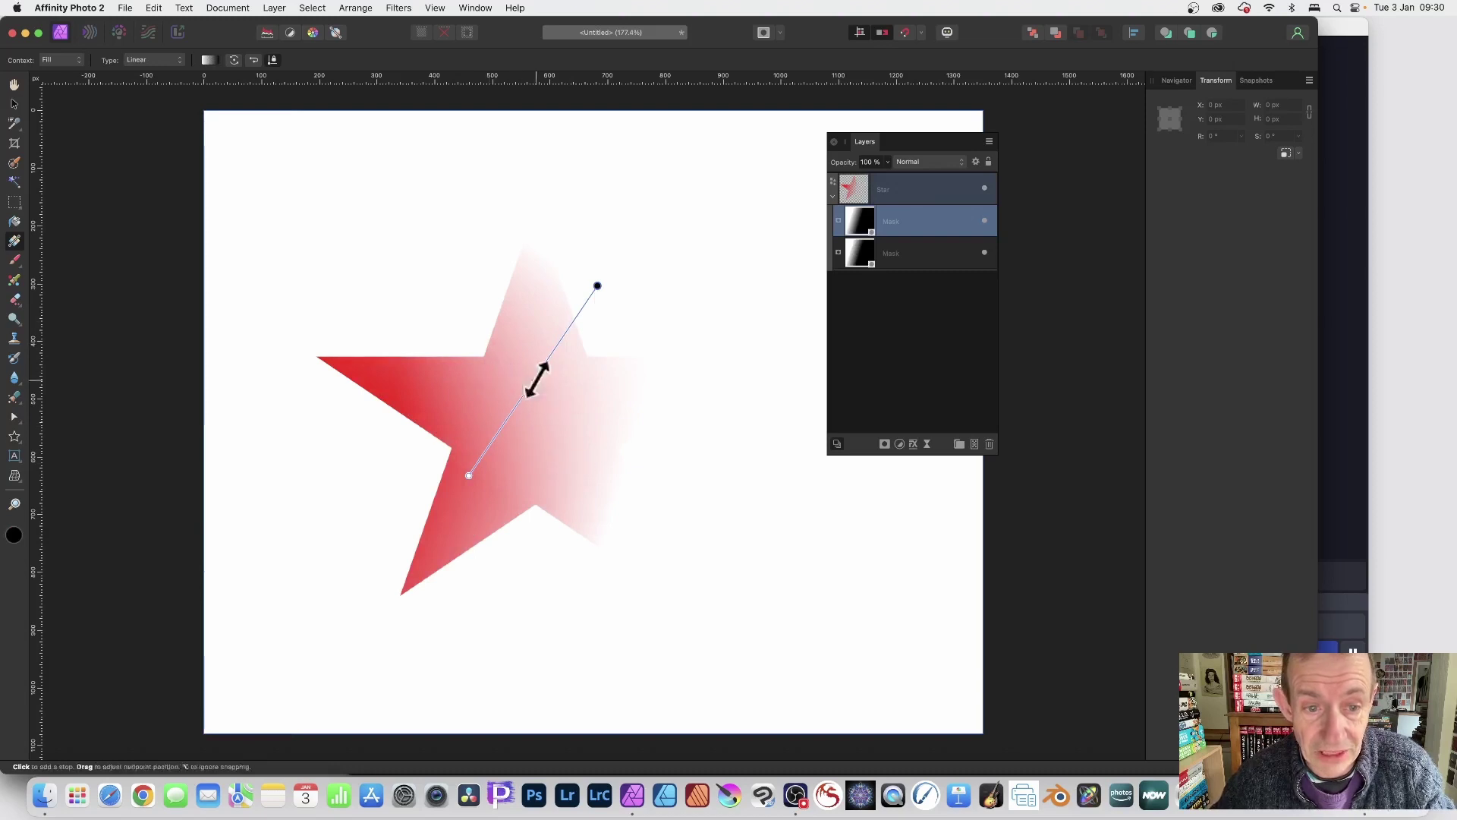
left_click_drag(495, 344, 624, 471)
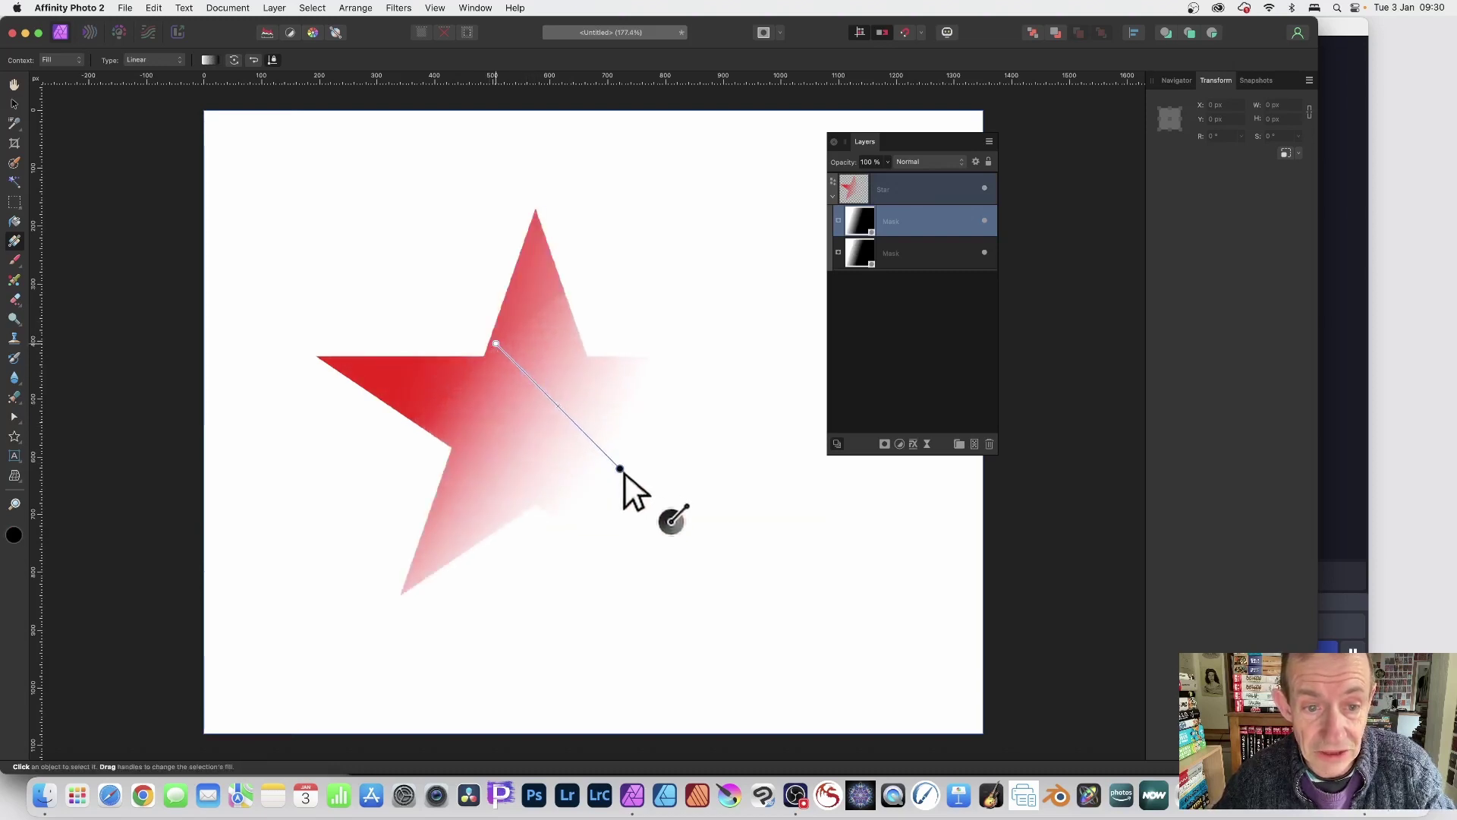
left_click(899, 255)
left_click_drag(501, 472, 582, 271)
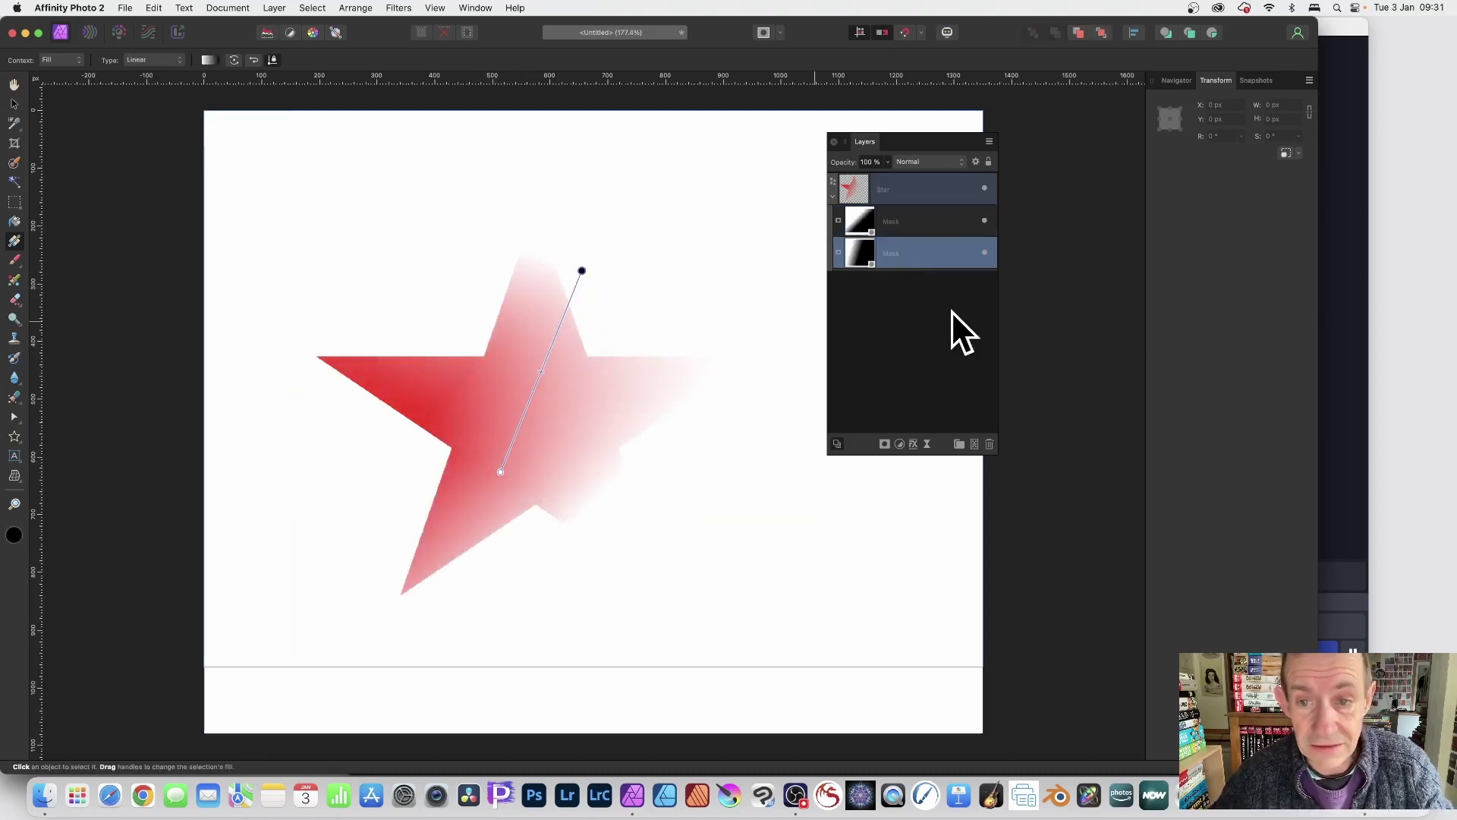
- Redraw the upper mask's gradient steeply toward the lower right and the lower mask's gradient to fade out the star's left arm
left_click(880, 228)
left_click_drag(475, 237, 646, 466)
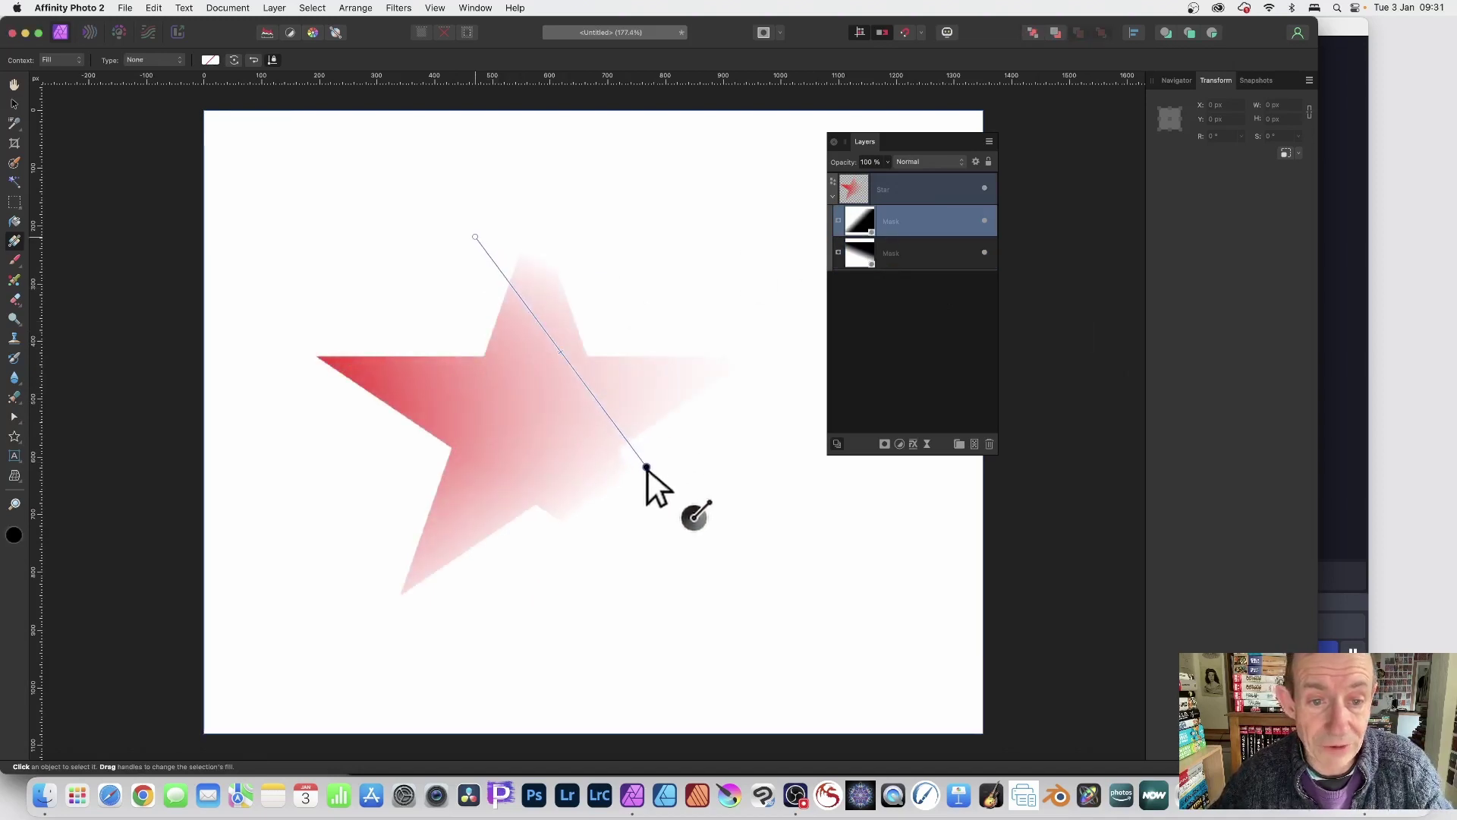
left_click_drag(432, 202, 571, 446)
left_click(880, 254)
left_click_drag(591, 344, 380, 324)
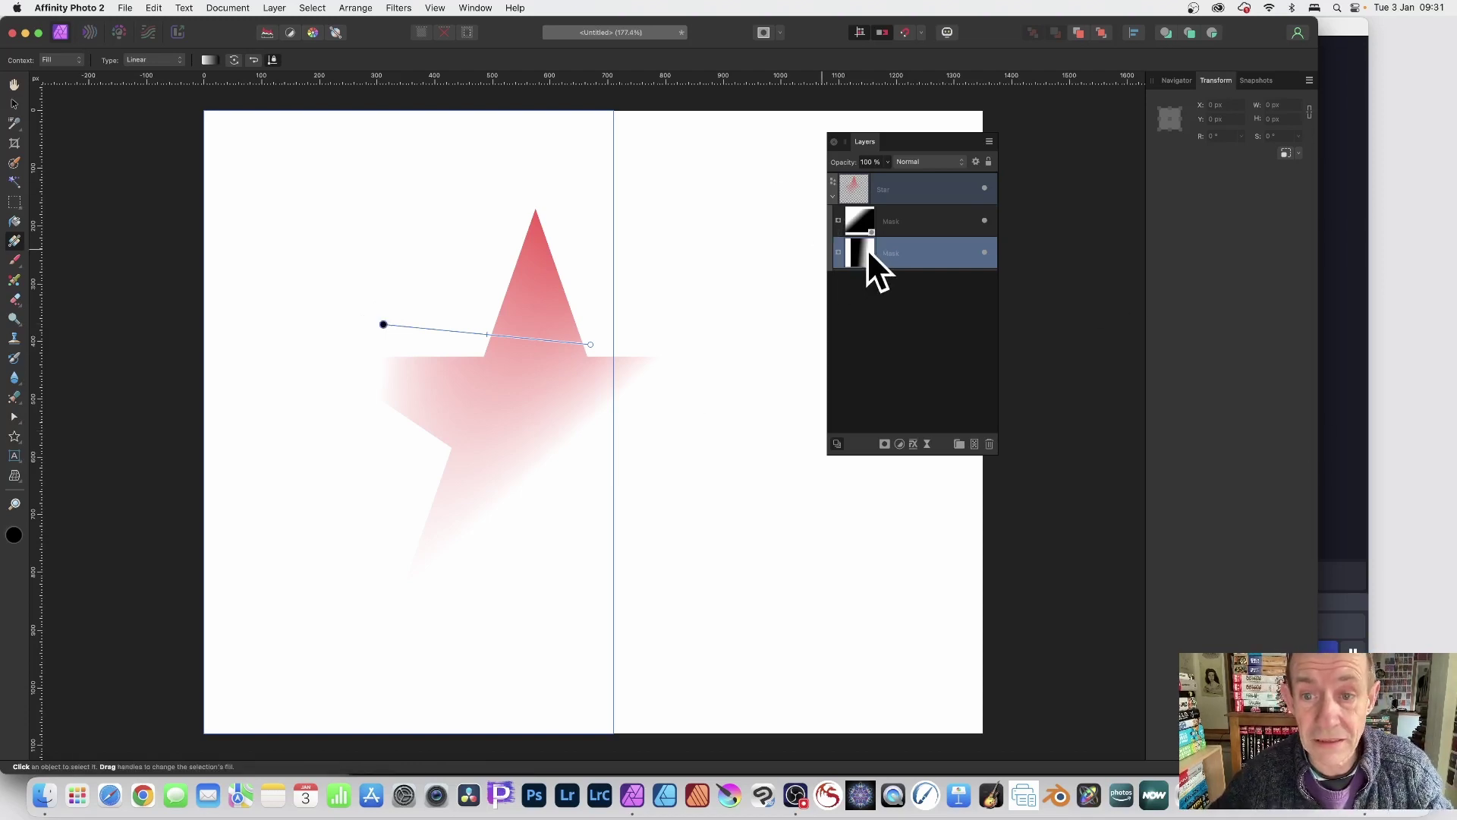
- Duplicate the star's upper mask and redraw linear gradients on the copy and the middle mask, fading the star's left side and top
left_click(863, 213)
right_click(864, 213)
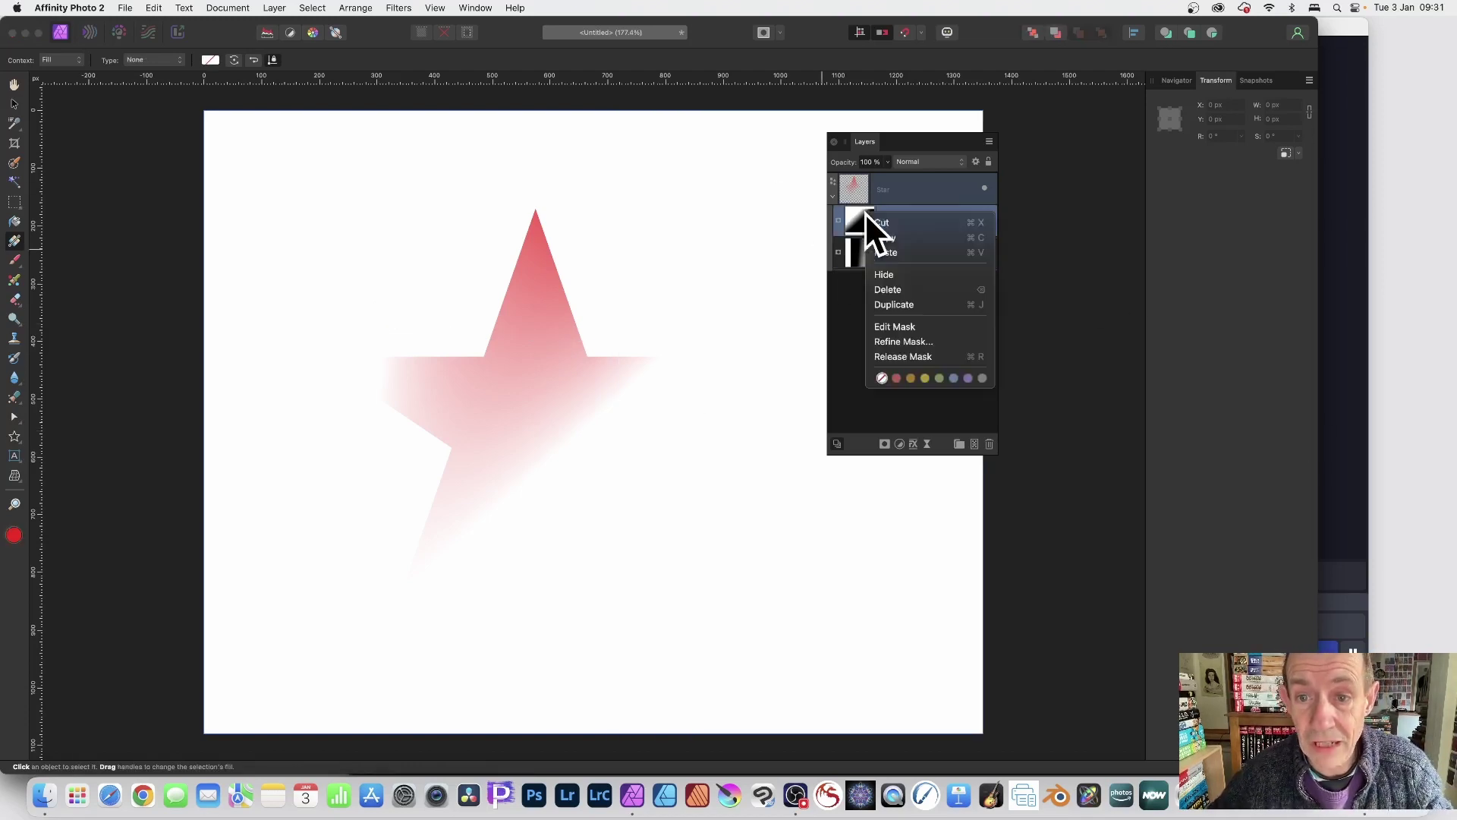
left_click(887, 303)
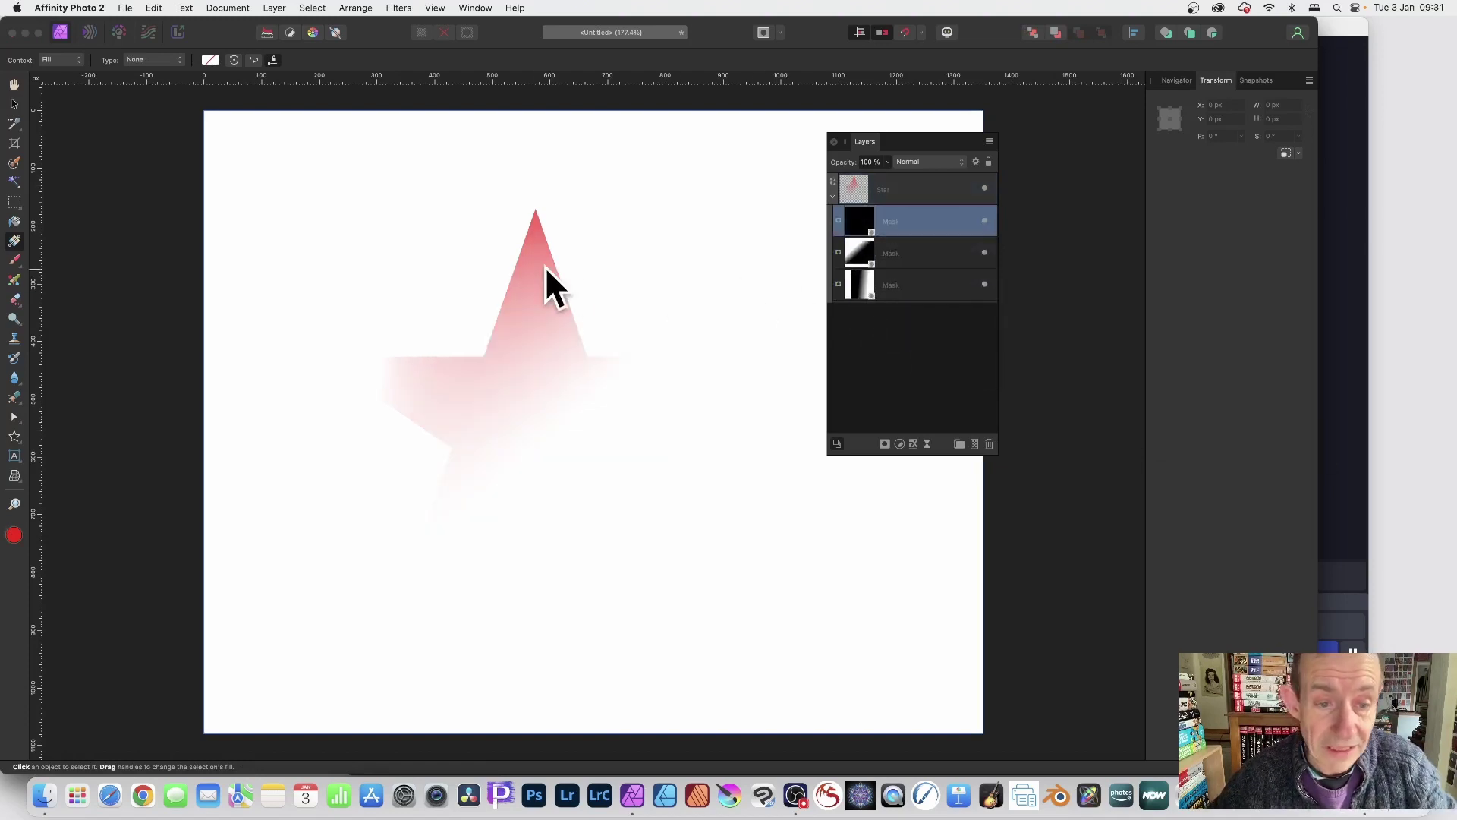
left_click(15, 241)
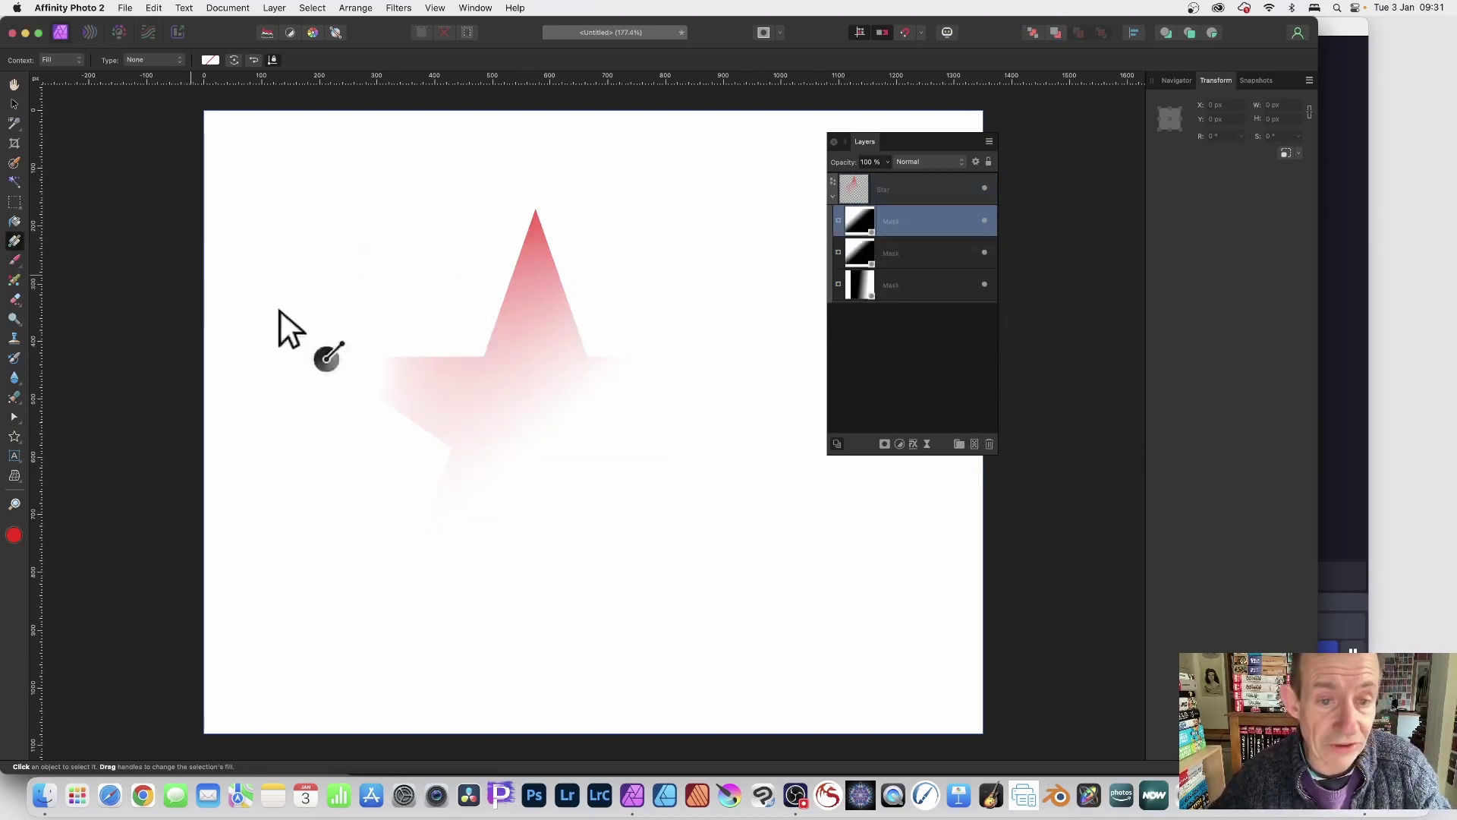
left_click_drag(579, 535, 407, 244)
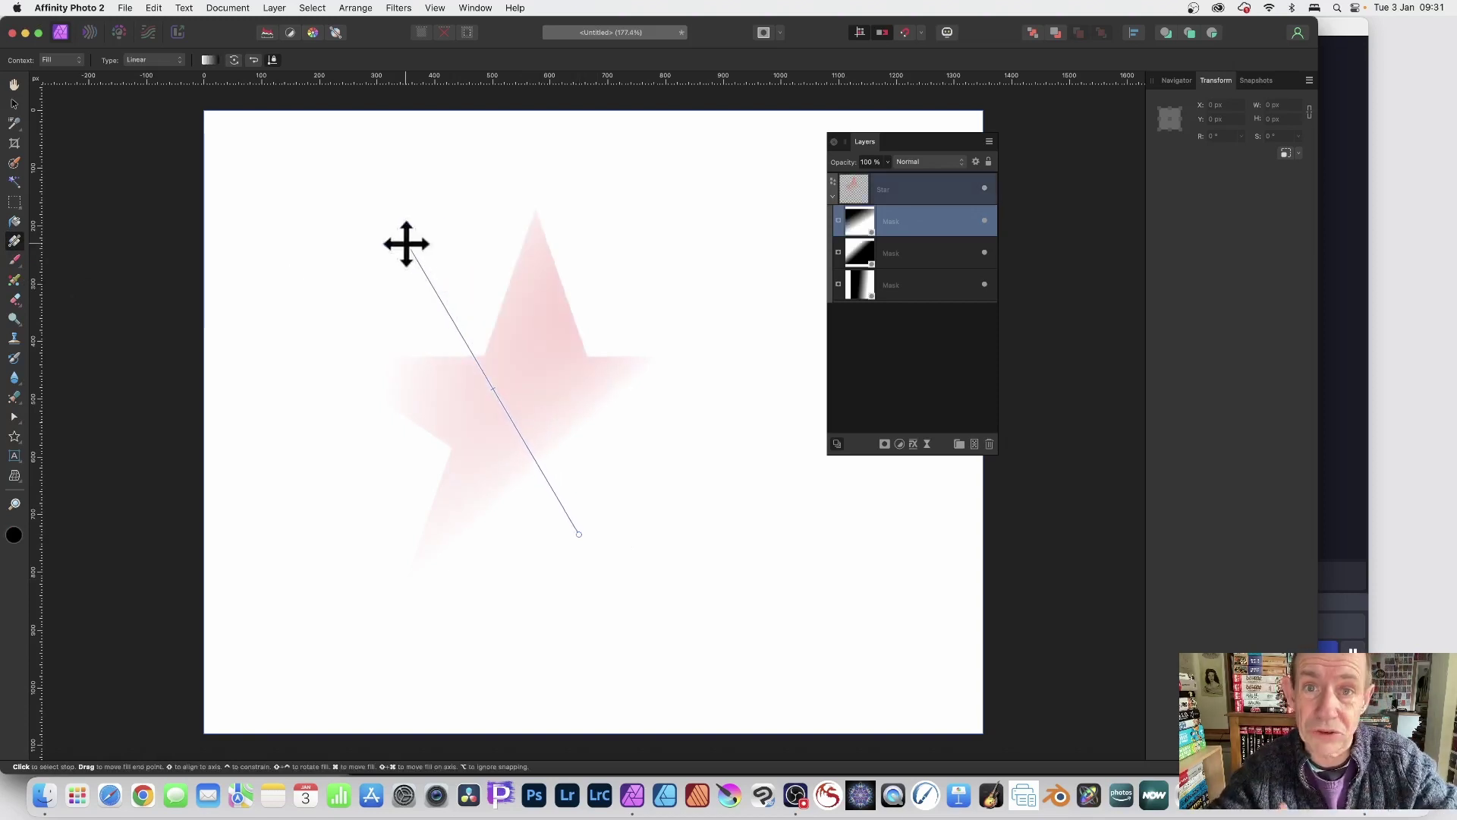
left_click_drag(658, 292, 570, 288)
left_click(863, 250)
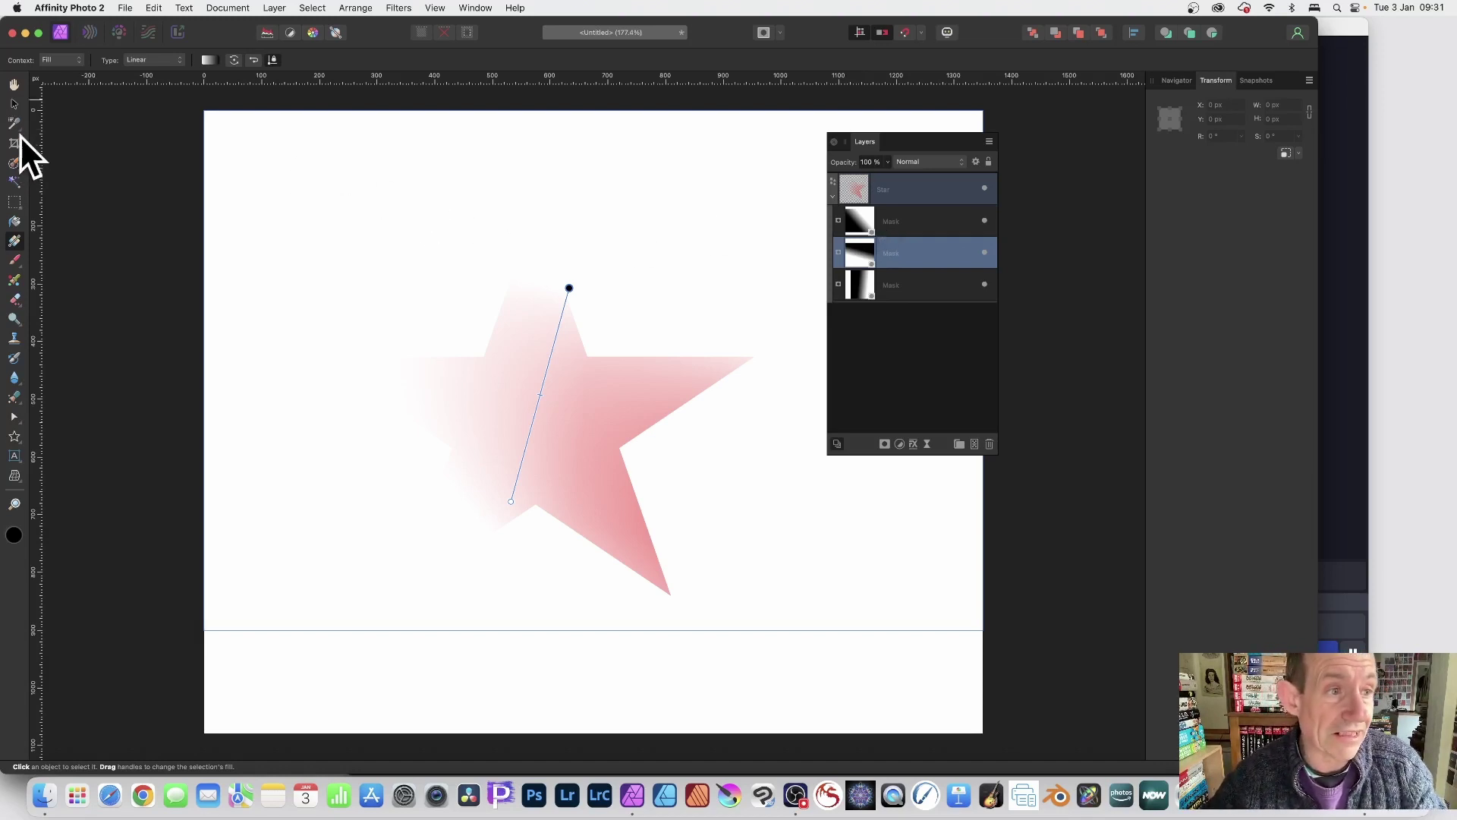
- Remove the star and its three masks to leave a blank page
left_click(14, 103)
key("super+z")
key("super+z")
key("super+z")
key("super+z")
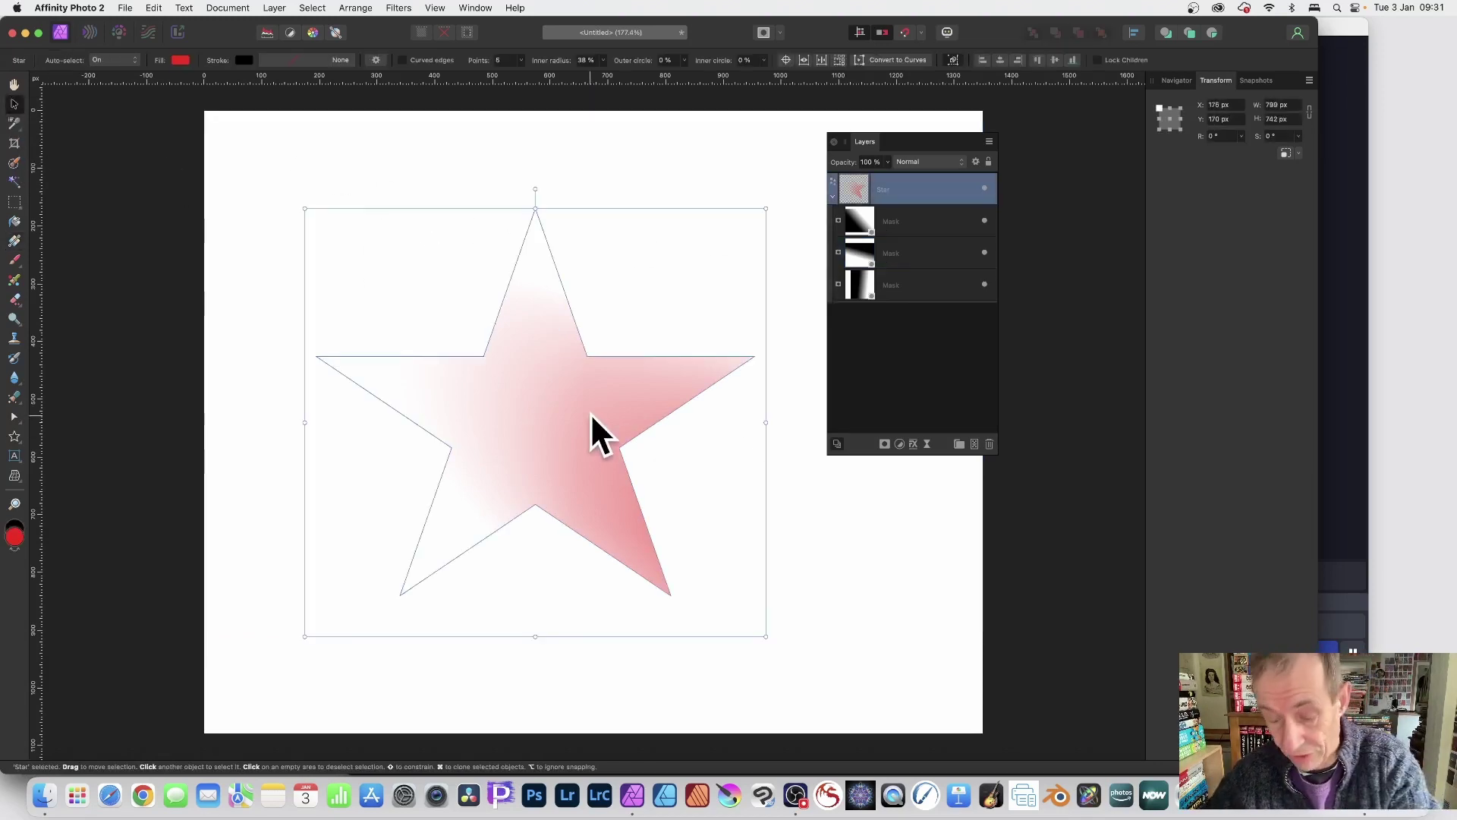
- Draw a red ellipse about 757 × 748 px on the upper middle of the page
left_click(17, 436)
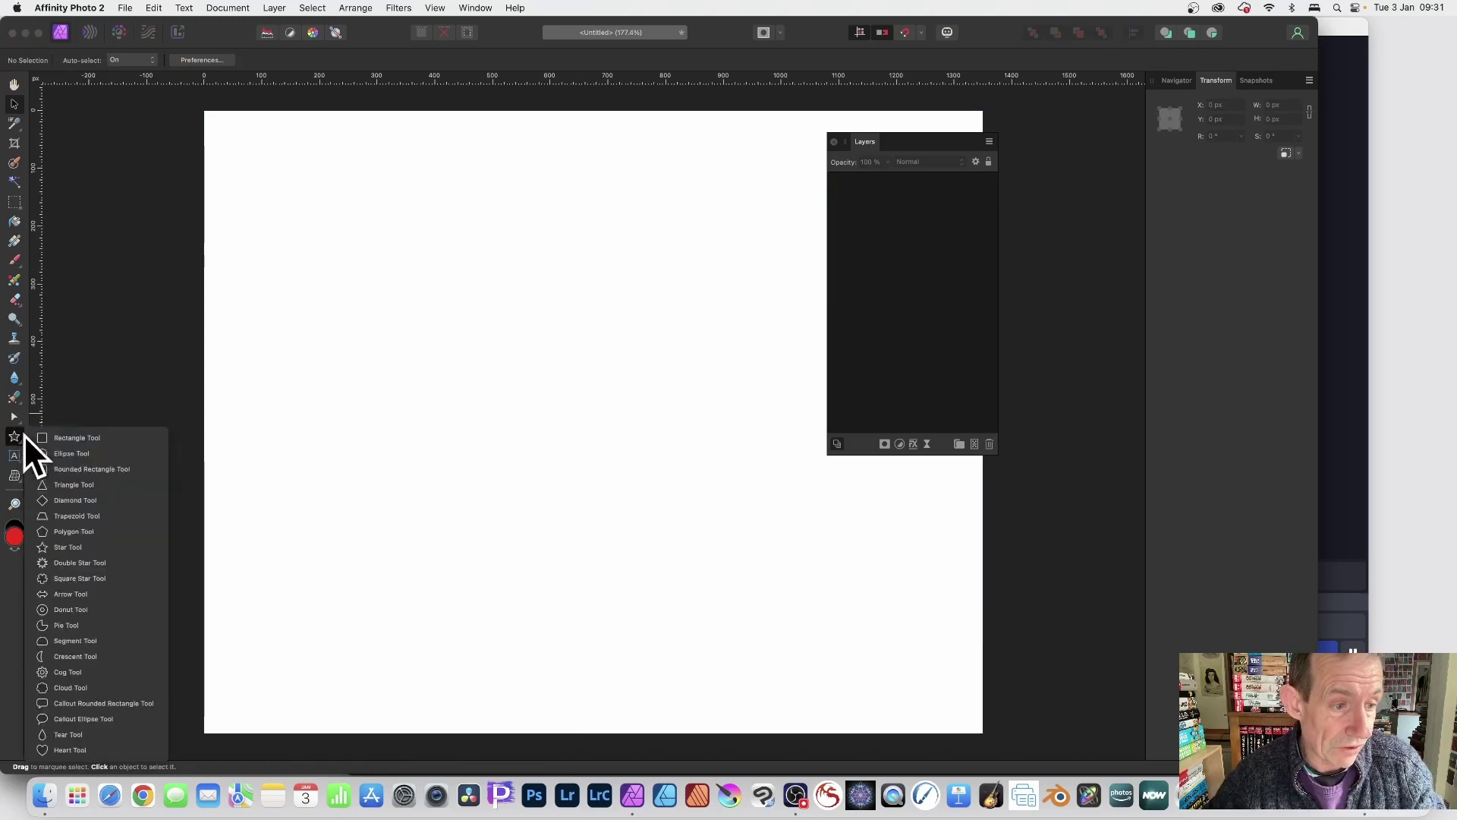
left_click(98, 452)
left_click_drag(332, 168, 769, 599)
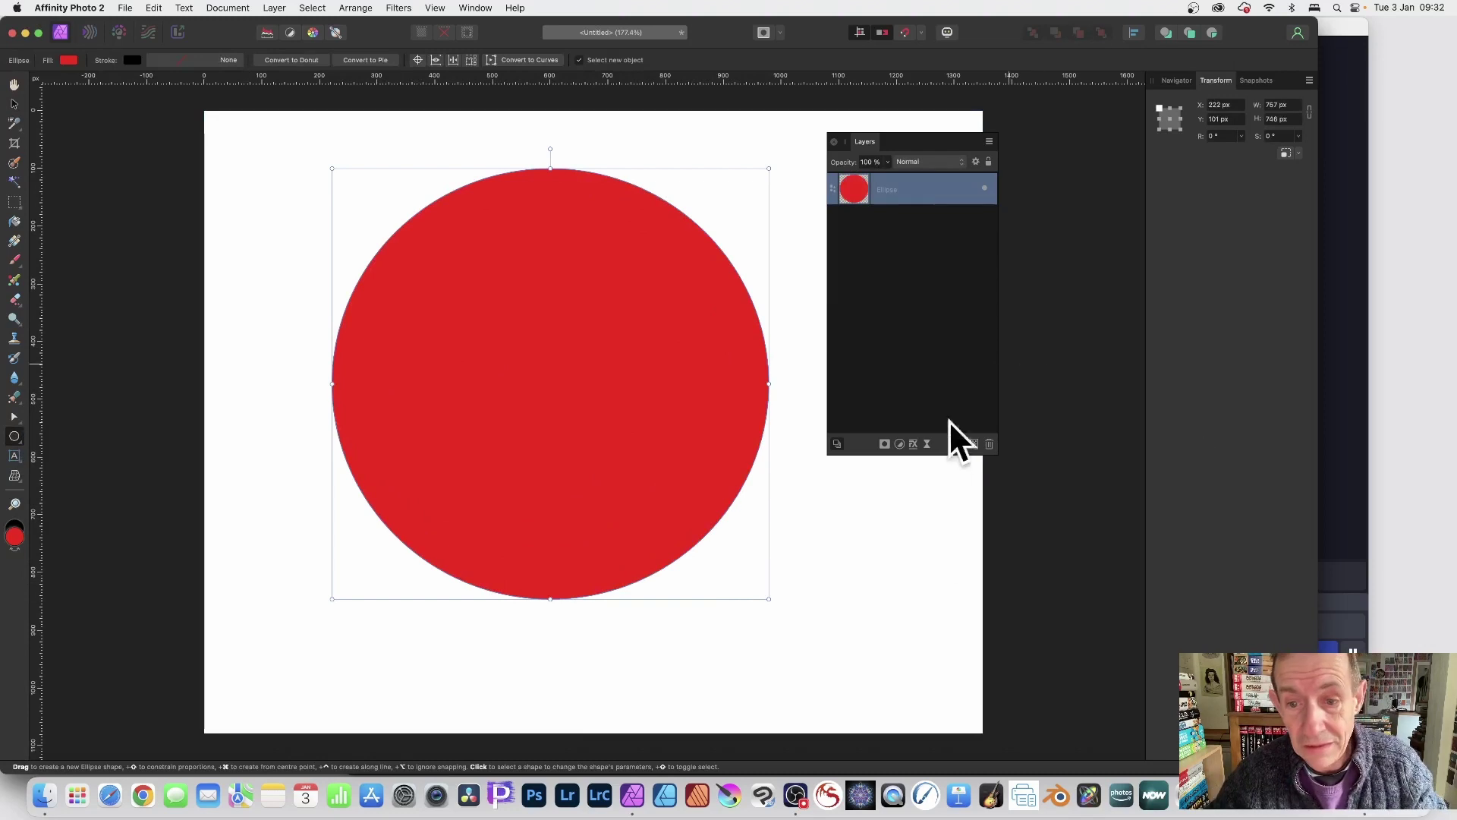
- Add a mask to the ellipse and draw a vertical linear gradient on it, fading from the ellipse's top edge to its centre
left_click(885, 444)
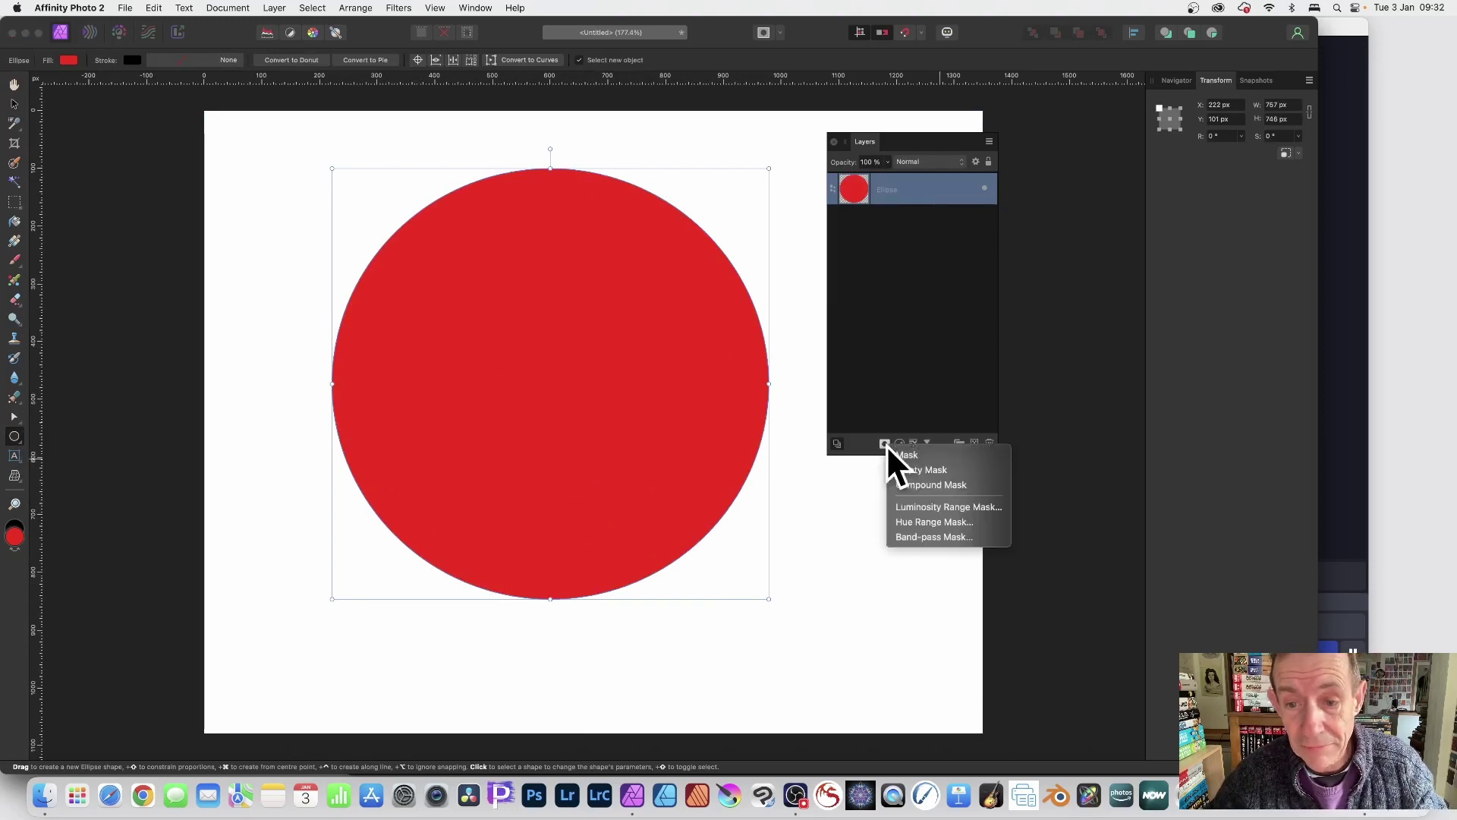
left_click(921, 452)
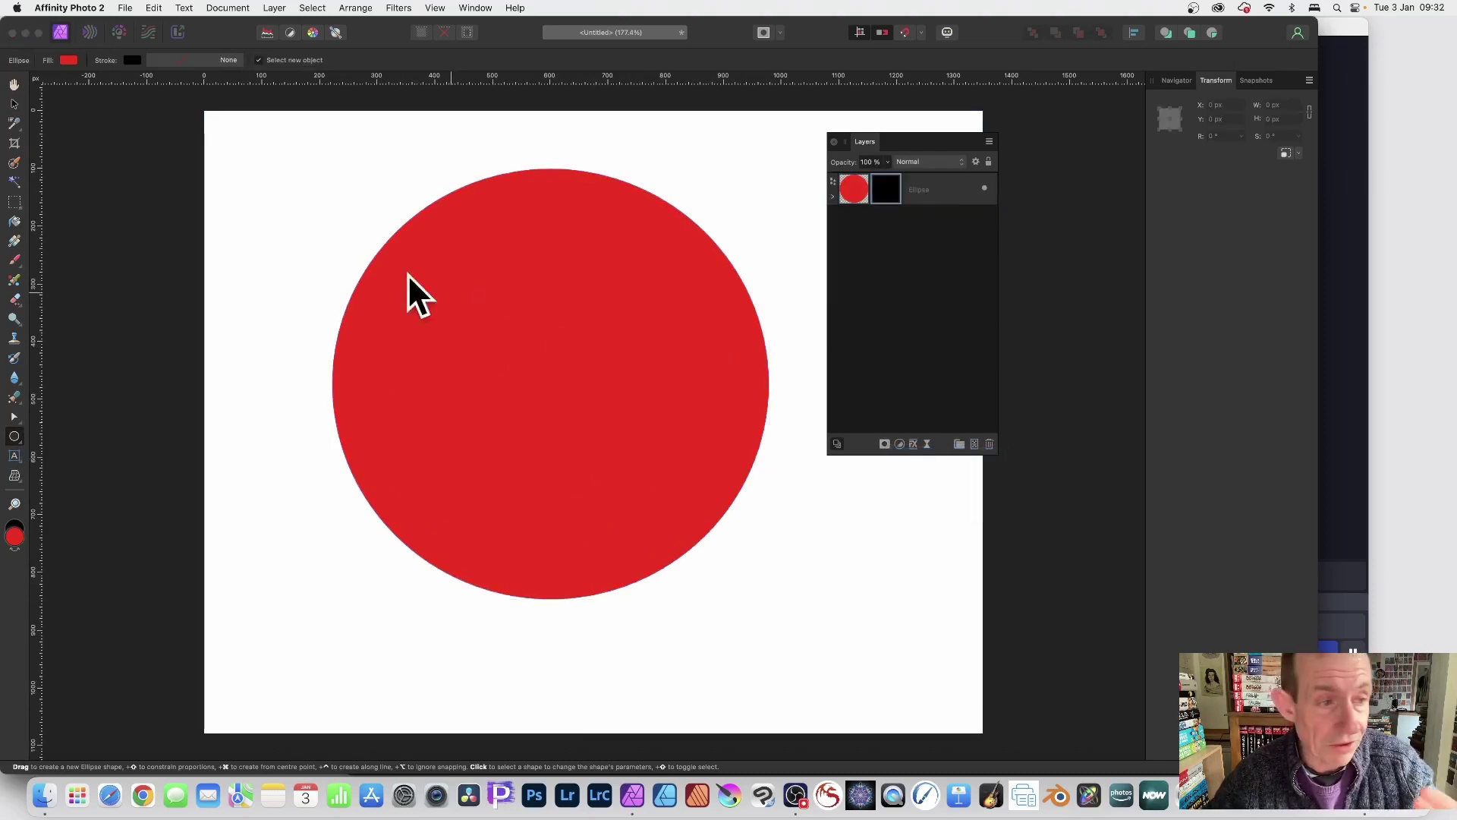
left_click(14, 240)
left_click_drag(552, 161, 554, 388)
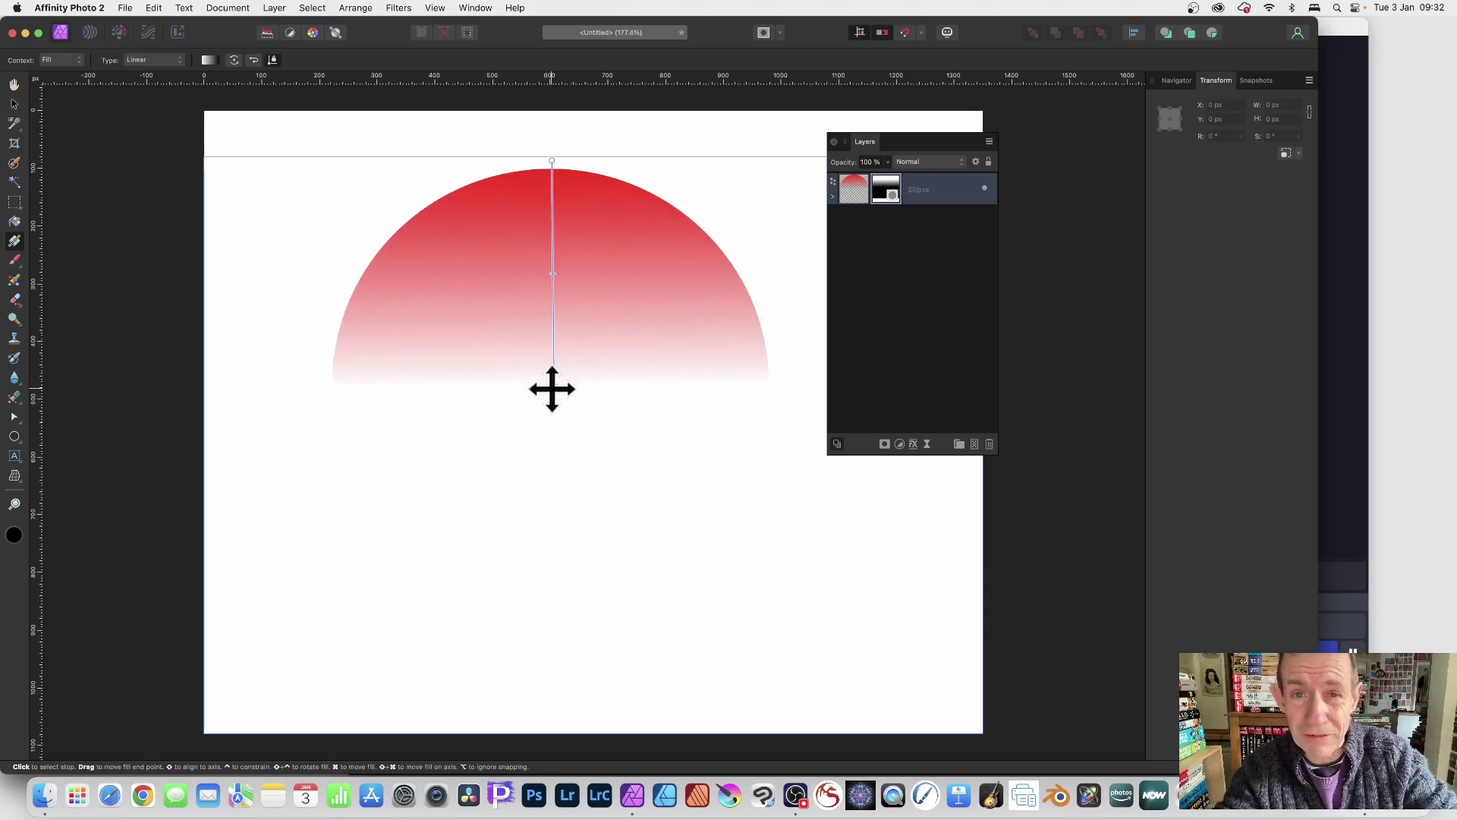
- Duplicate the ellipse's mask and draw a short horizontal gradient on the copy, hiding the ellipse's right half
left_click_drag(848, 129, 834, 195)
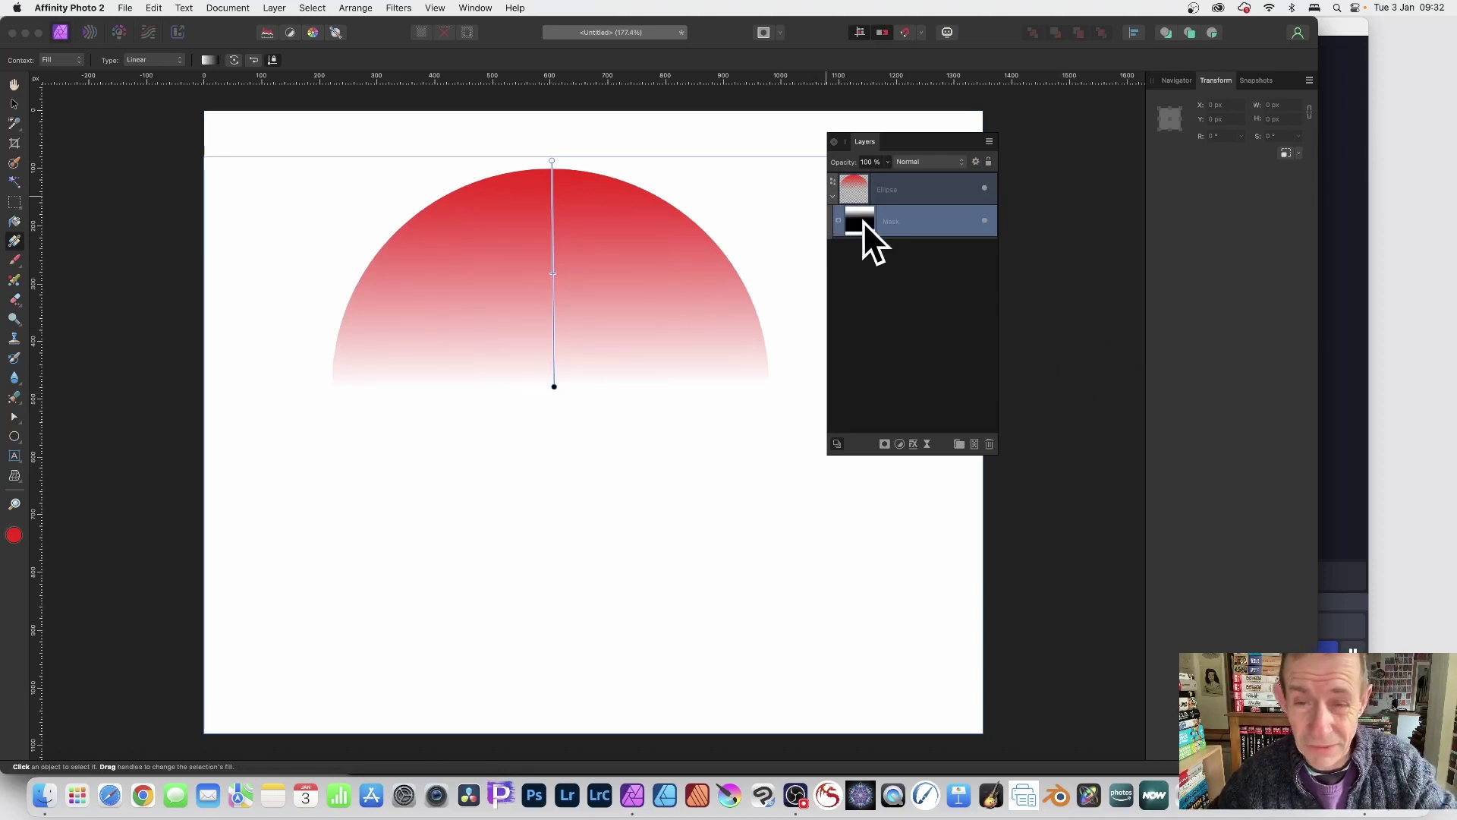
right_click(863, 218)
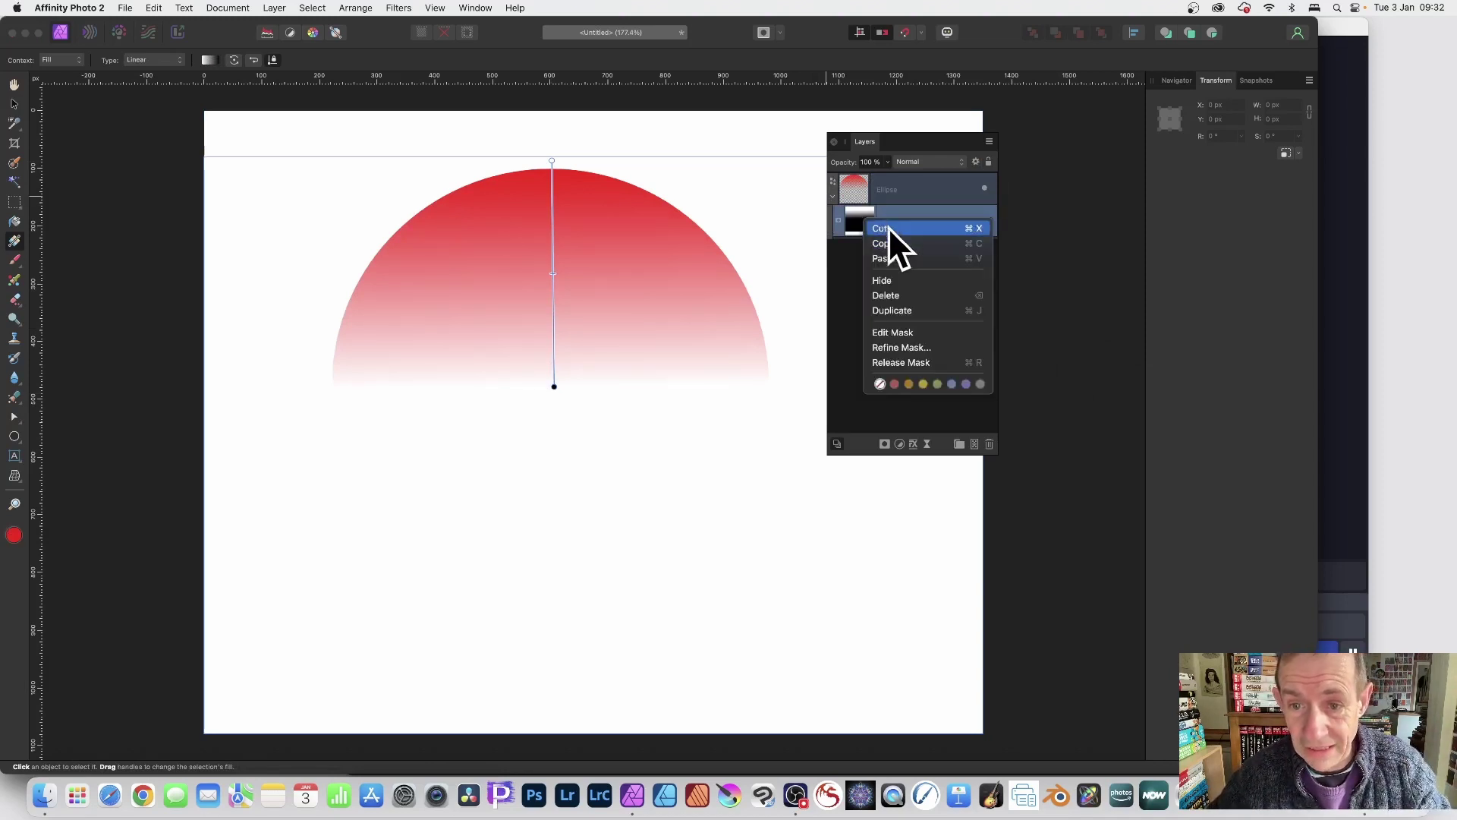
left_click(898, 311)
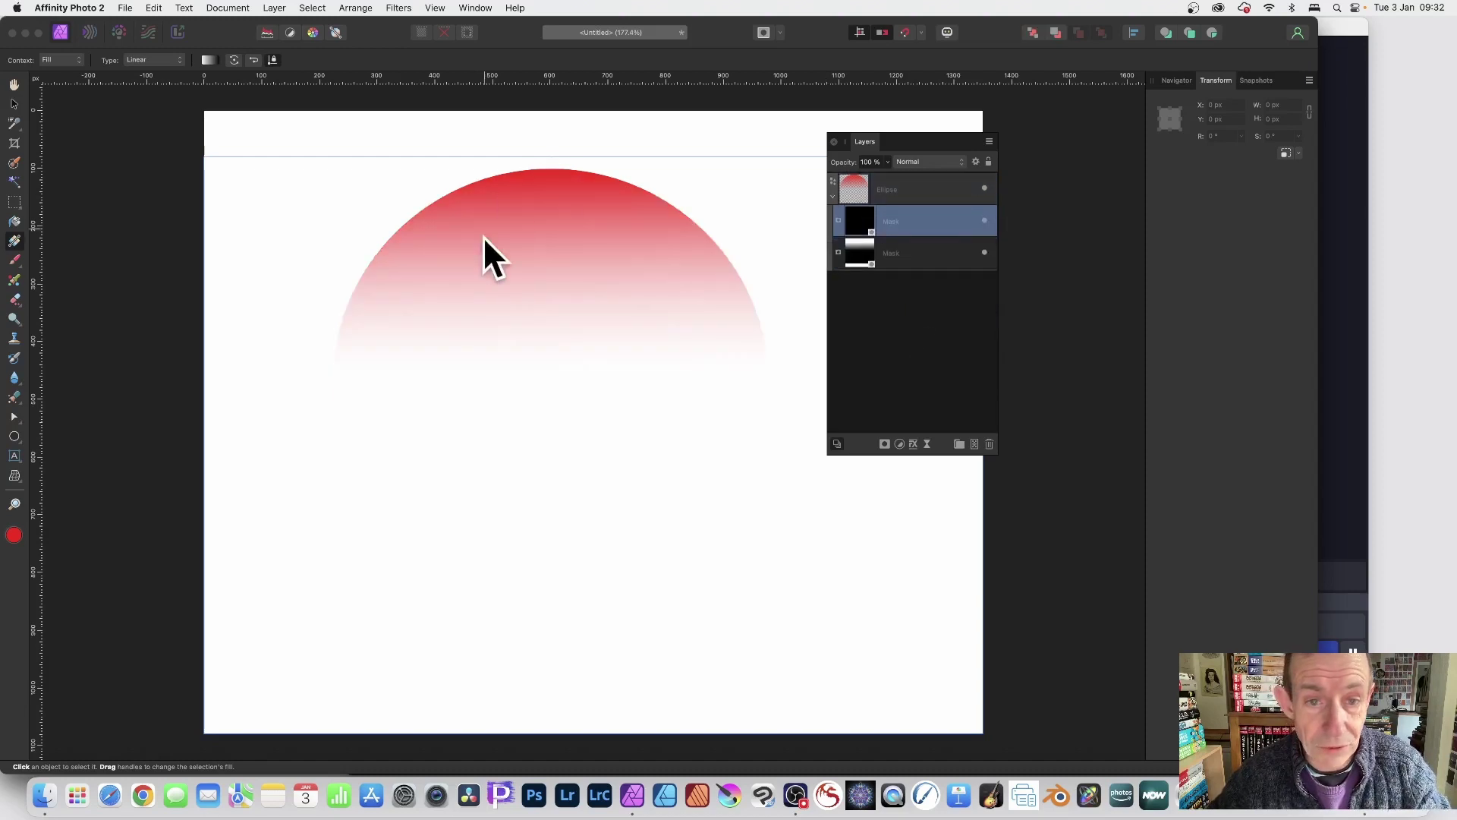
left_click(15, 241)
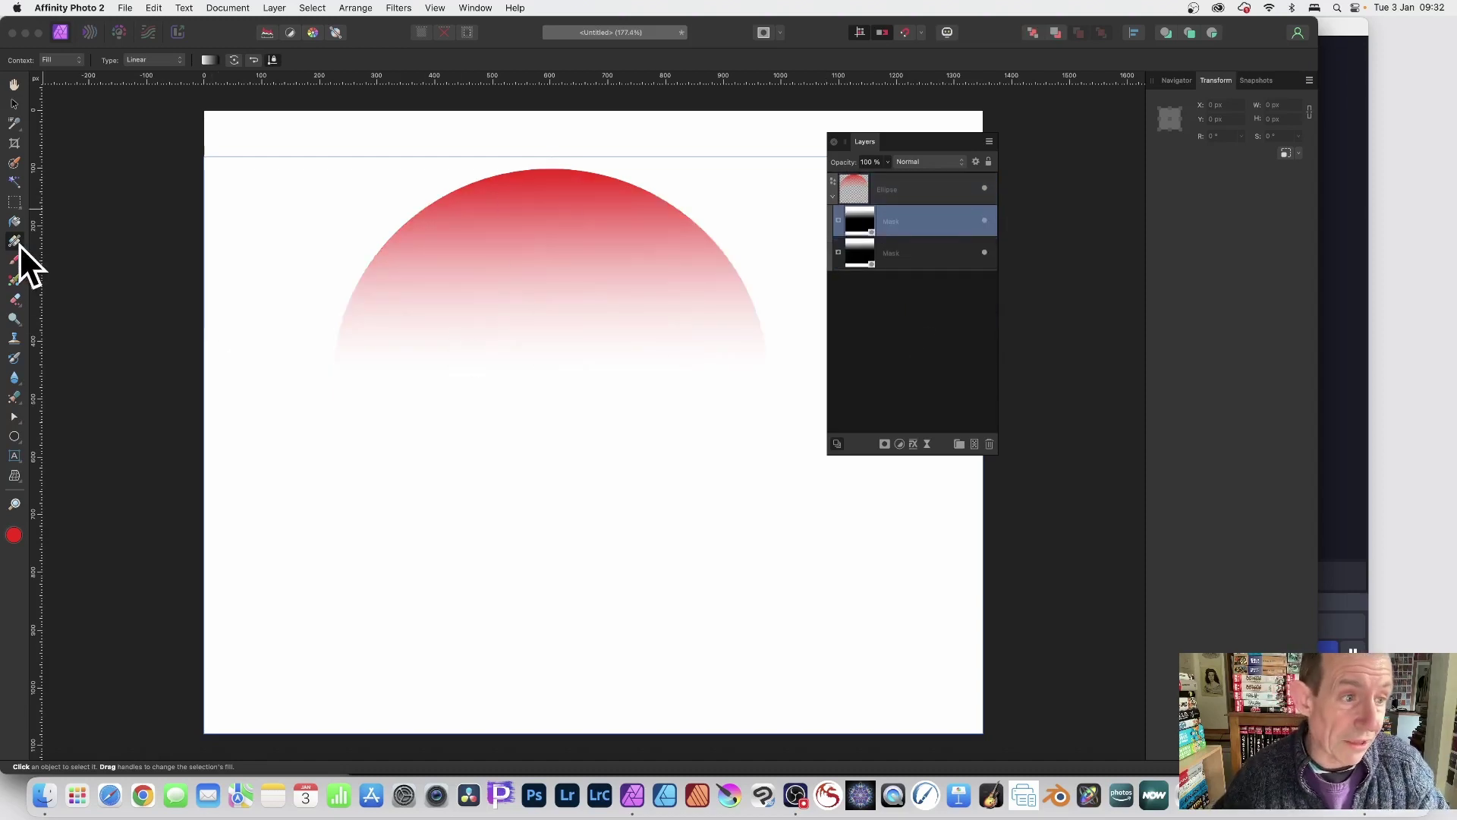
left_click_drag(484, 340, 562, 349)
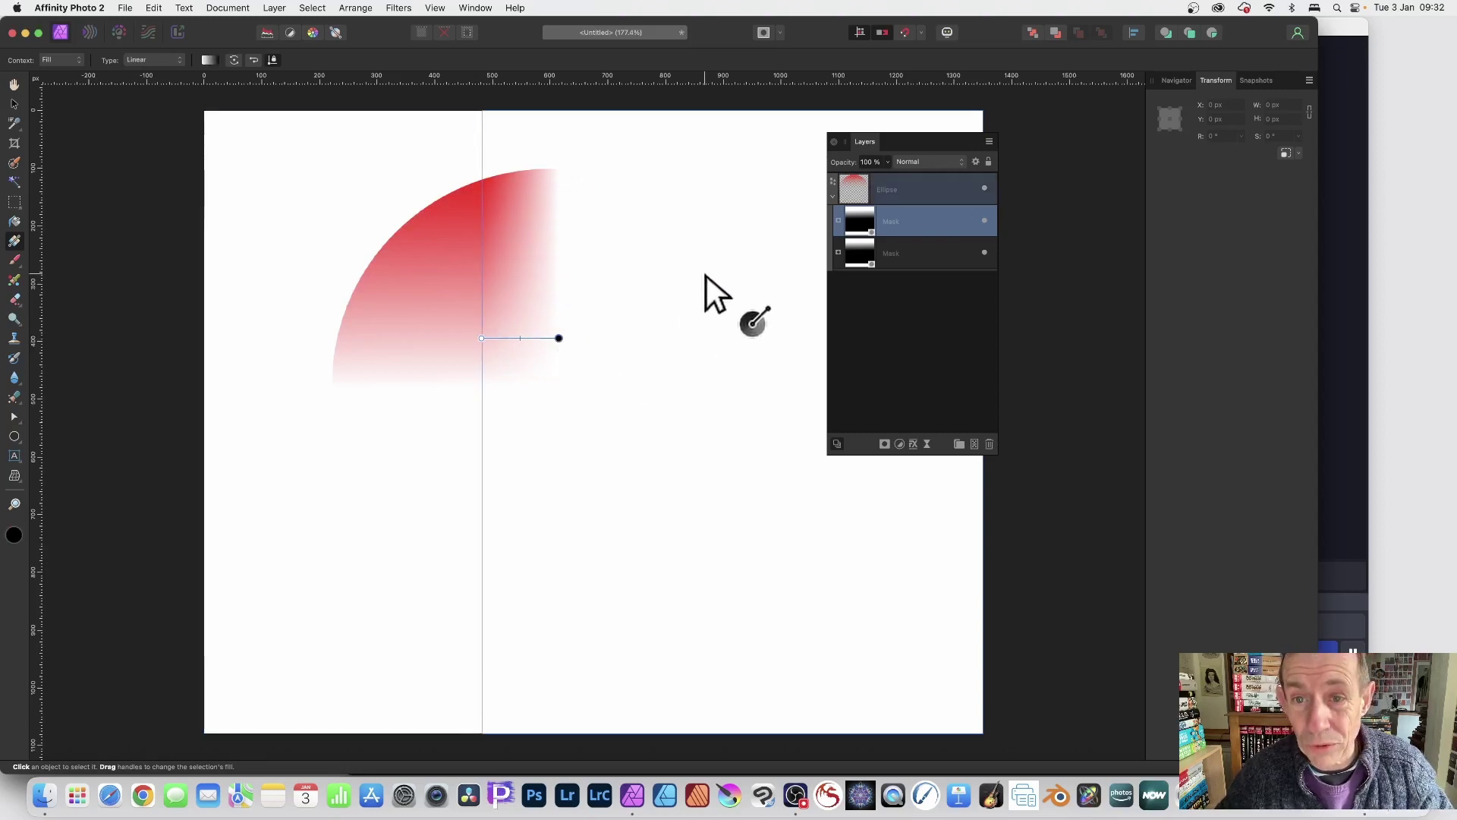
- Try the Difference blend mode on the upper mask before returning it to Normal
left_click(920, 162)
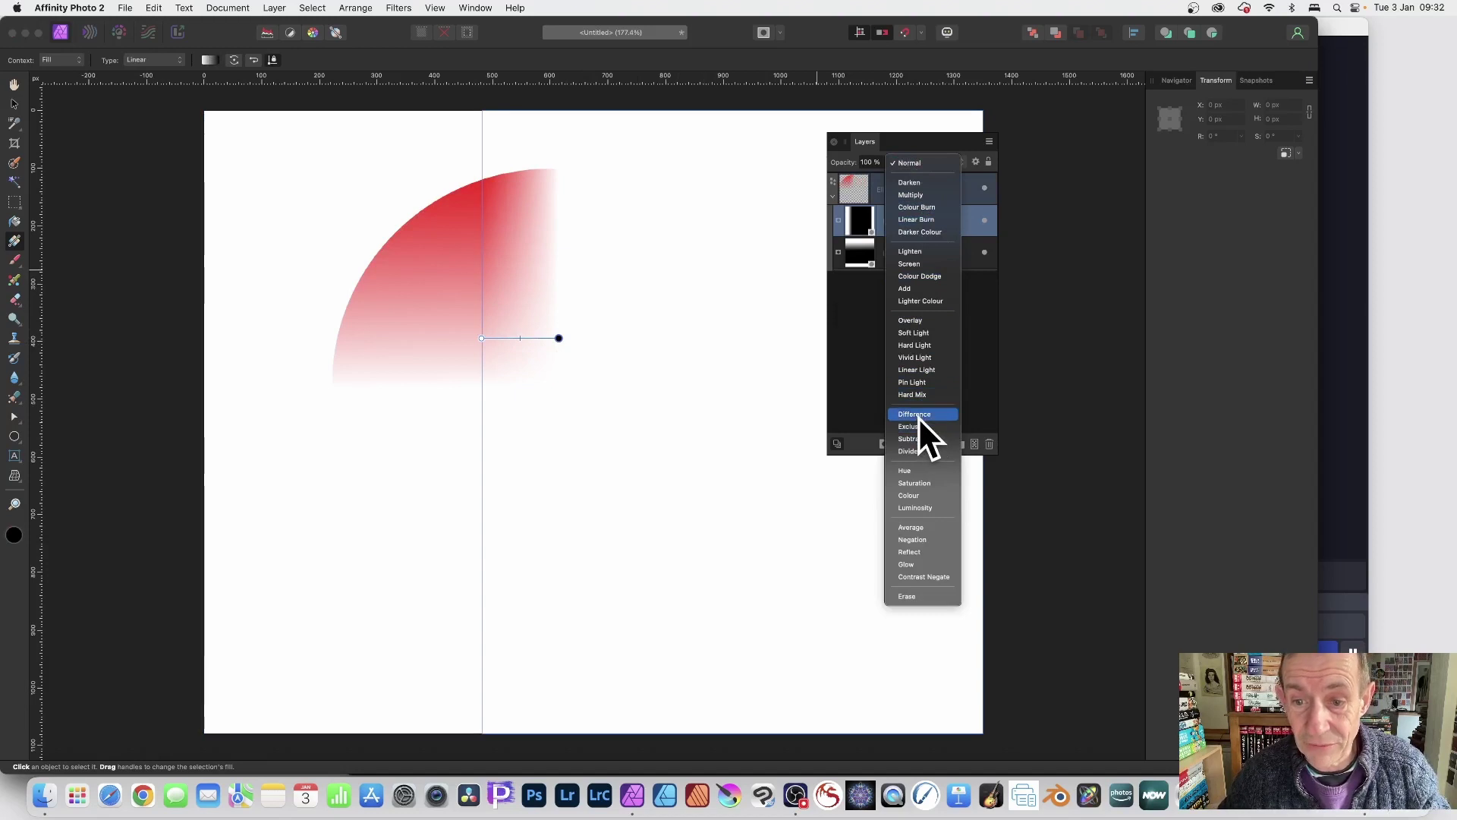
left_click(918, 414)
left_click(922, 160)
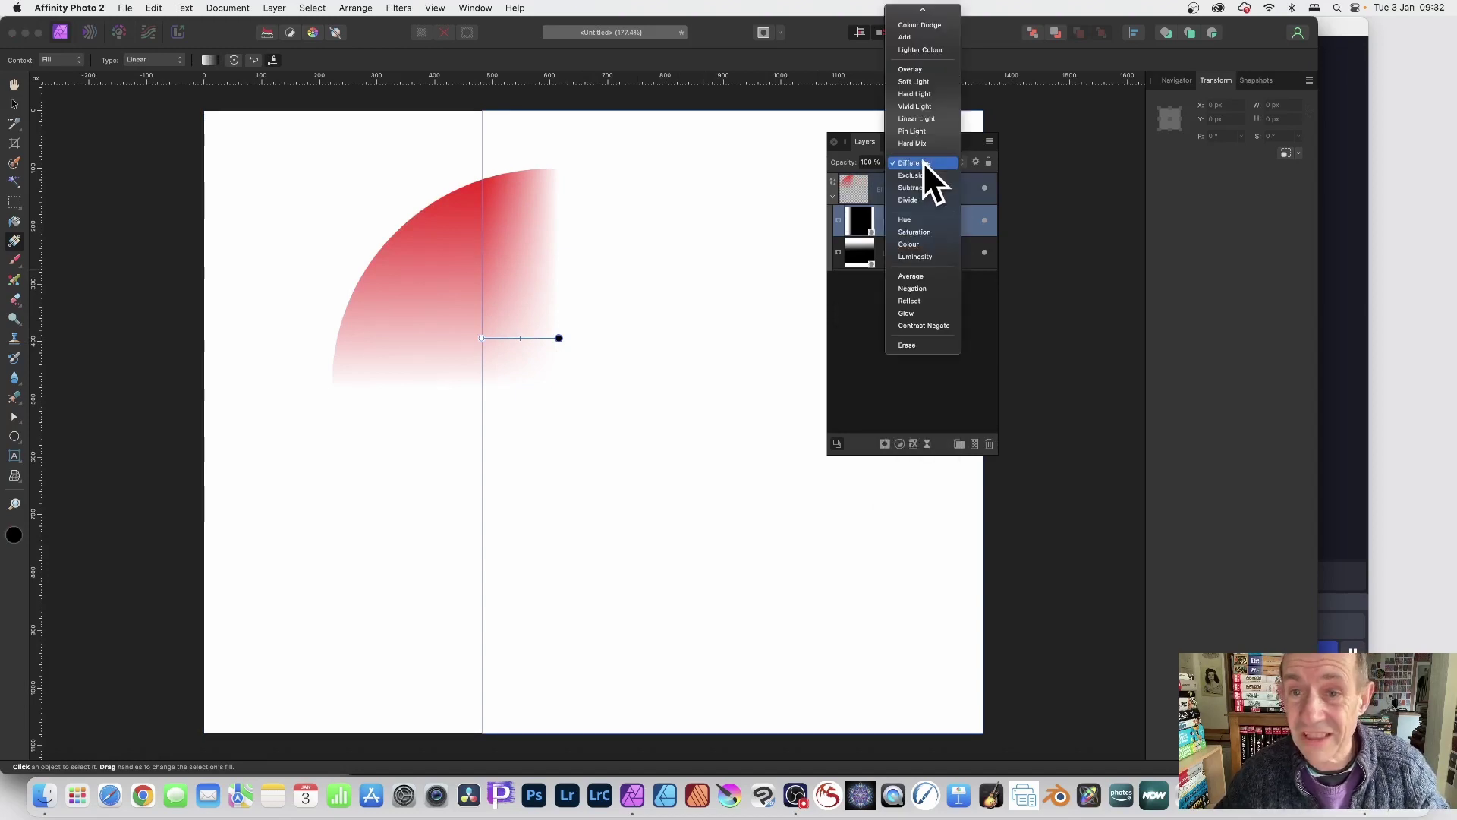
left_click(923, 13)
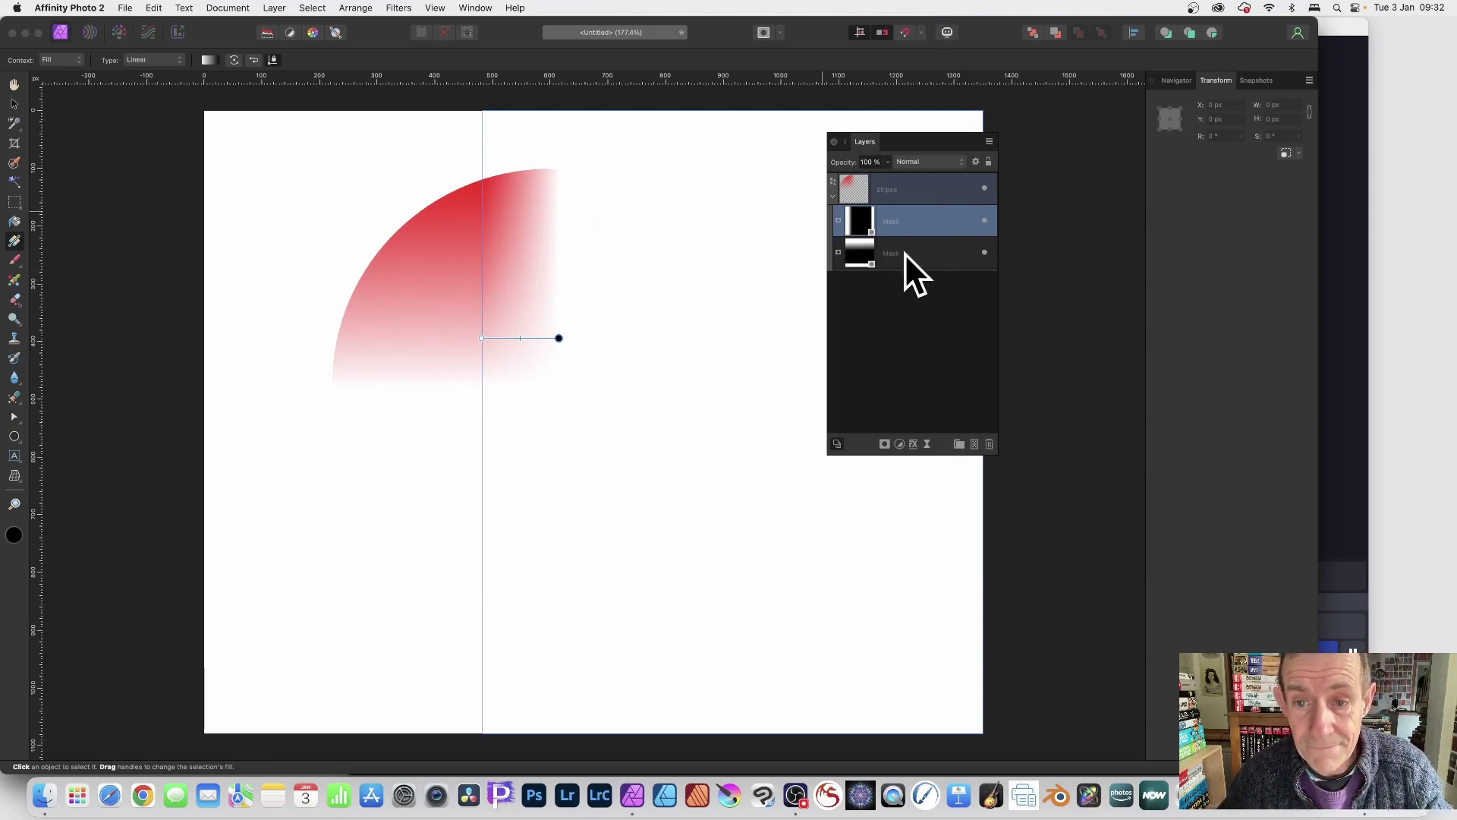
- Select the masked ellipse and place seven overlapping copies of it in a diagonal row toward the page's lower right
left_click(14, 104)
left_click(354, 249)
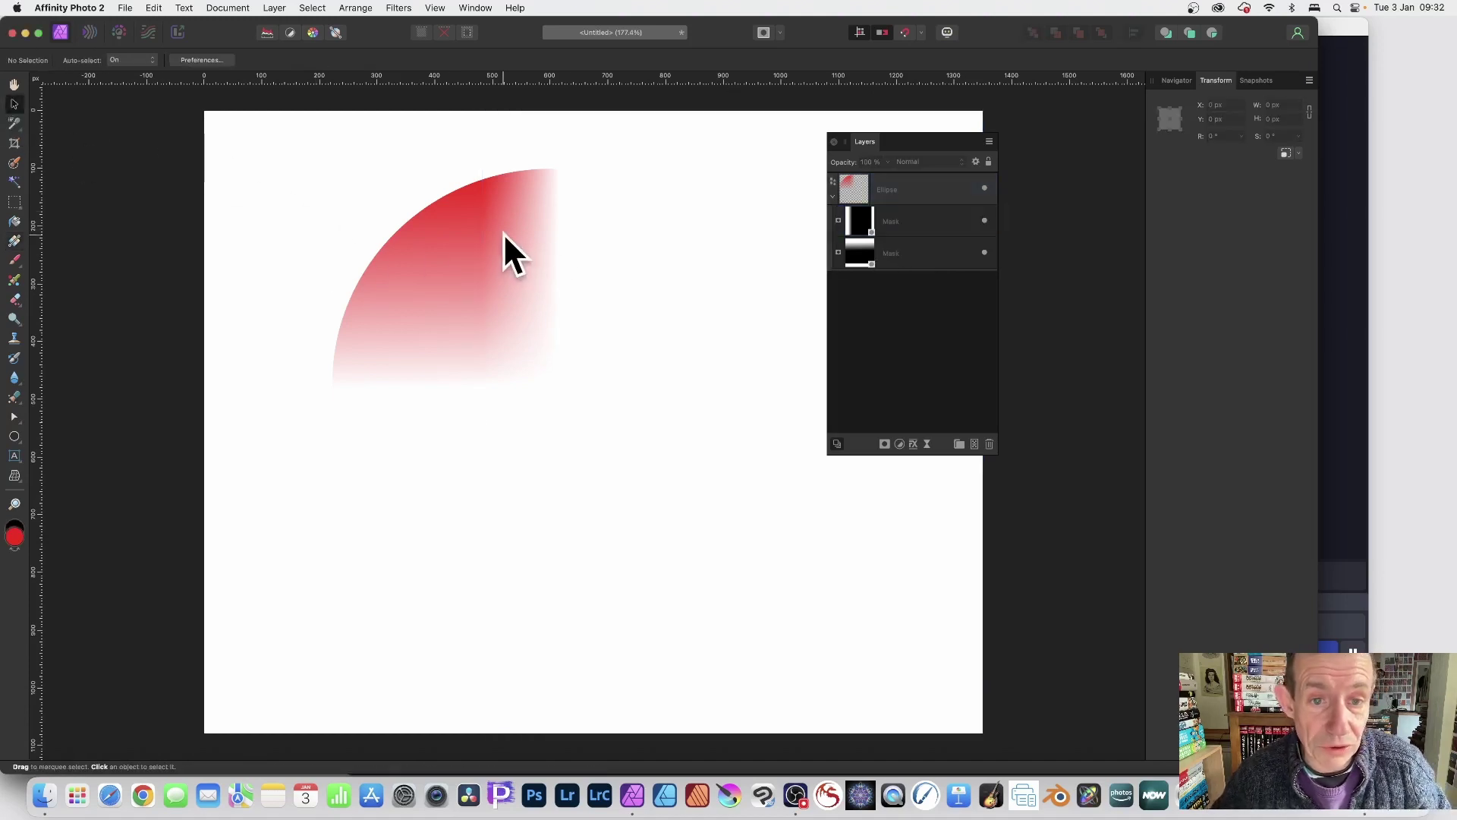
left_click(867, 189)
mouse_move(490, 262)
left_mouse_down()
mouse_move(400, 201)
mouse_move(681, 520)
left_mouse_up()
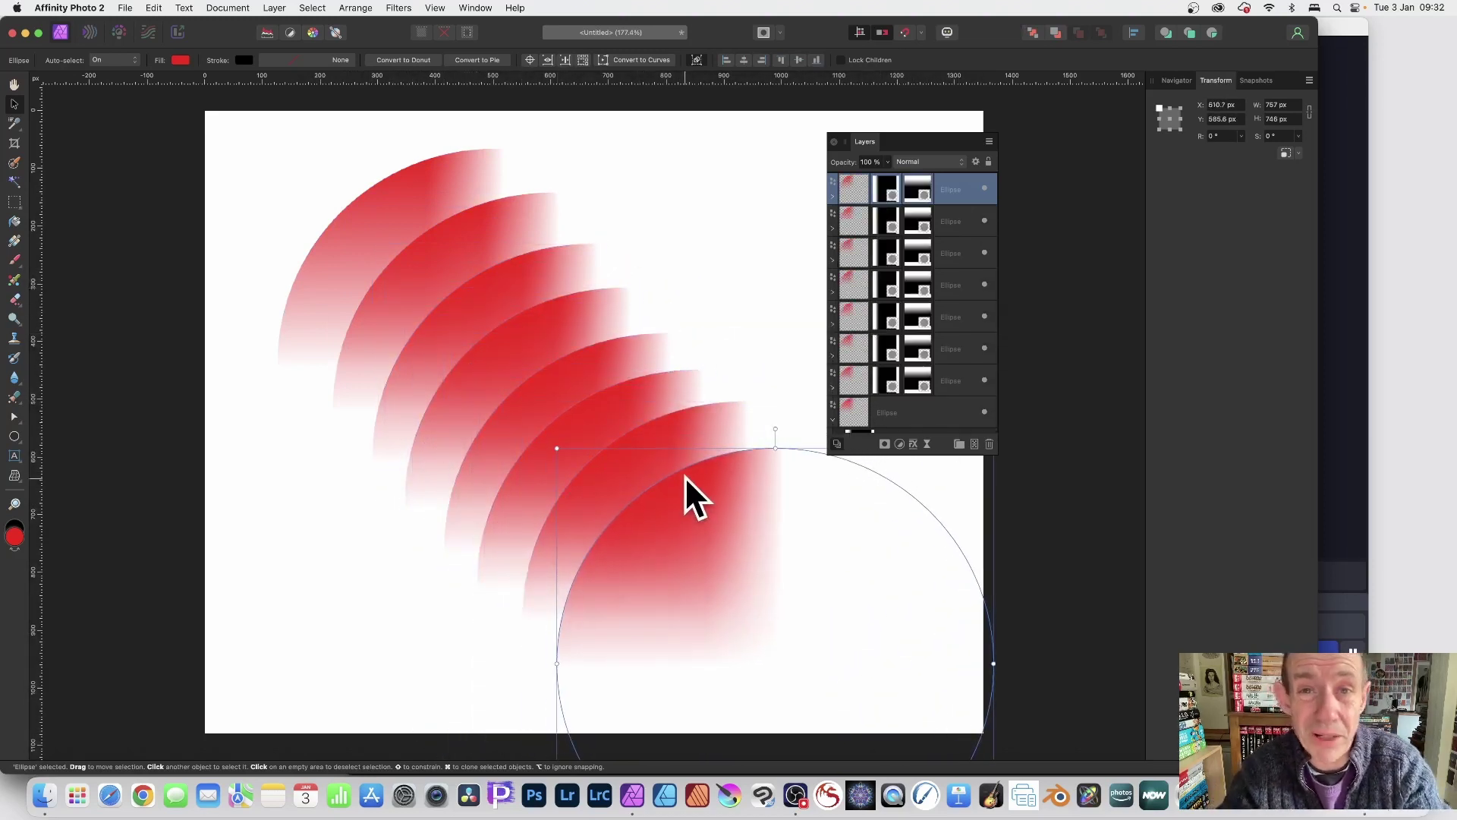